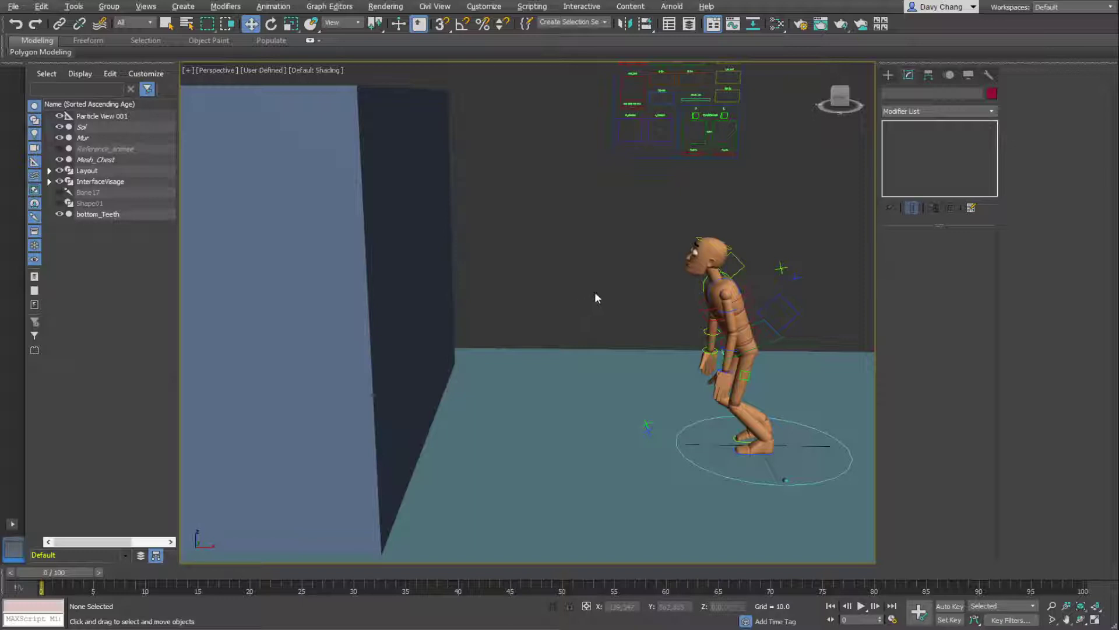
Examine the wall and character from the side, panning and orbiting the perspective view and zooming in and out around the character's head
{"action": "middle_click_drag", "start_coordinate": [570, 257], "coordinate": [523, 253]}
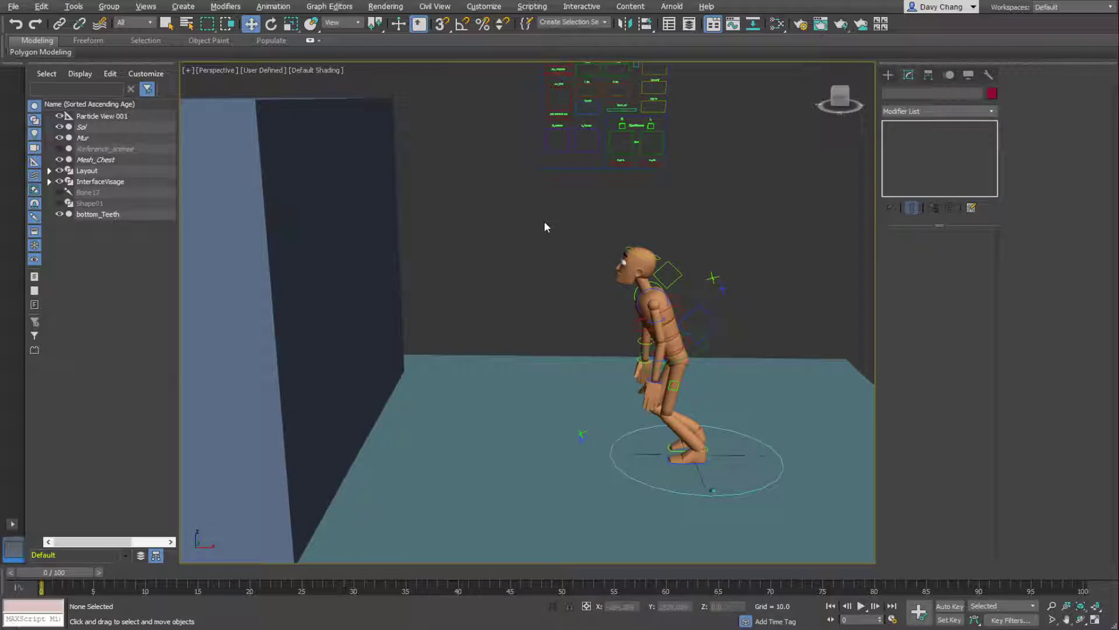
{"action": "middle_click_drag", "start_coordinate": [544, 222], "coordinate": [543, 222], "text": "alt"}
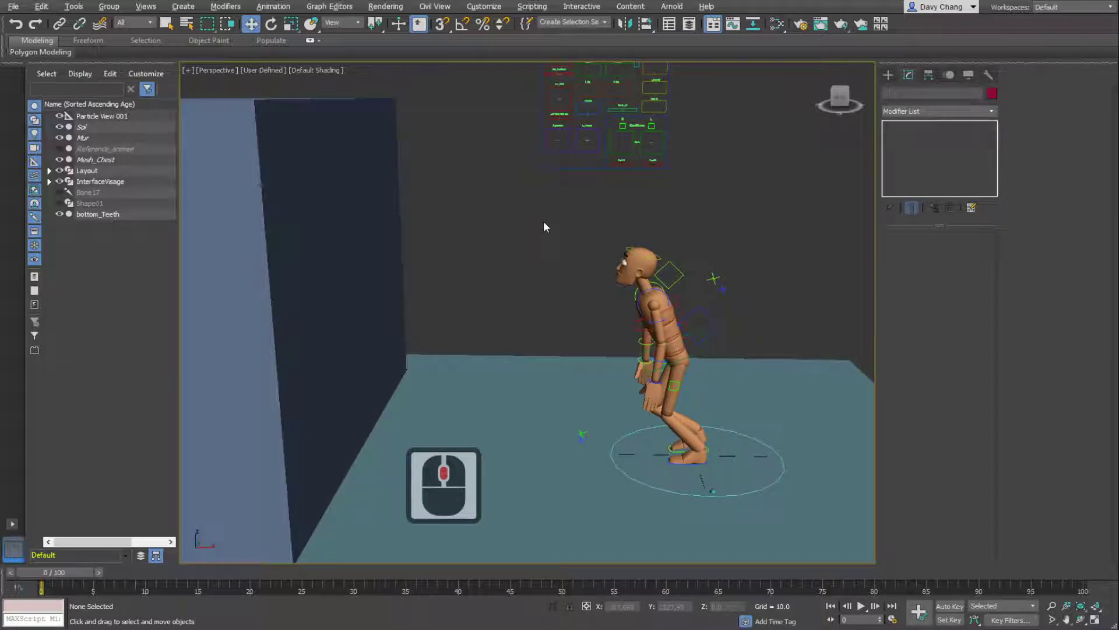
{"action": "middle_click_drag", "start_coordinate": [543, 221], "coordinate": [536, 285], "text": "alt"}
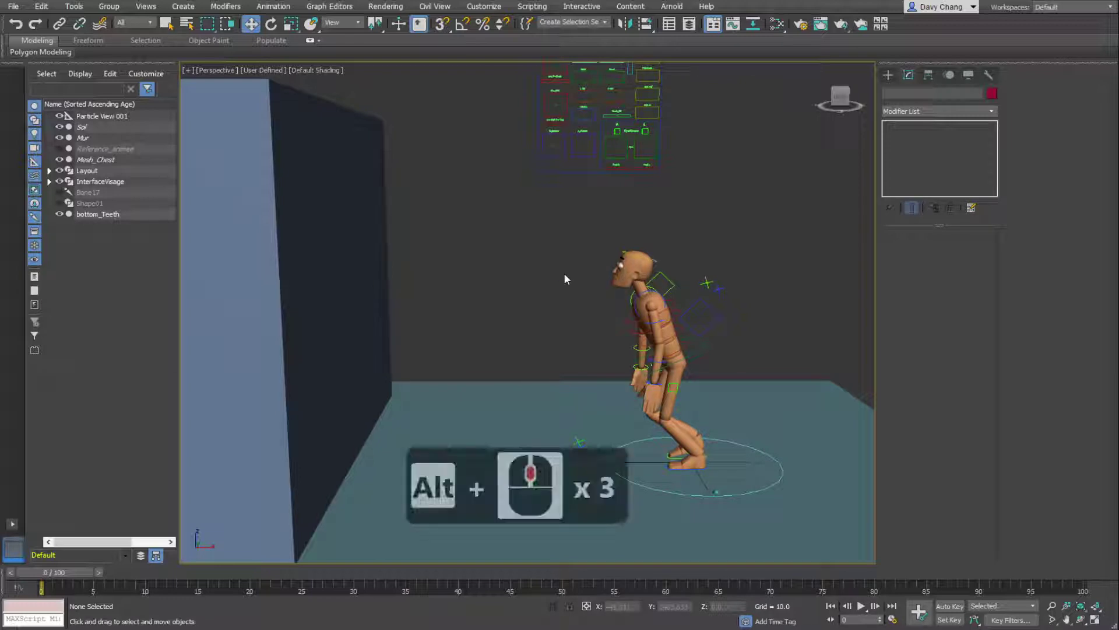
{"action": "middle_click_drag", "start_coordinate": [564, 279], "coordinate": [565, 274], "text": "alt"}
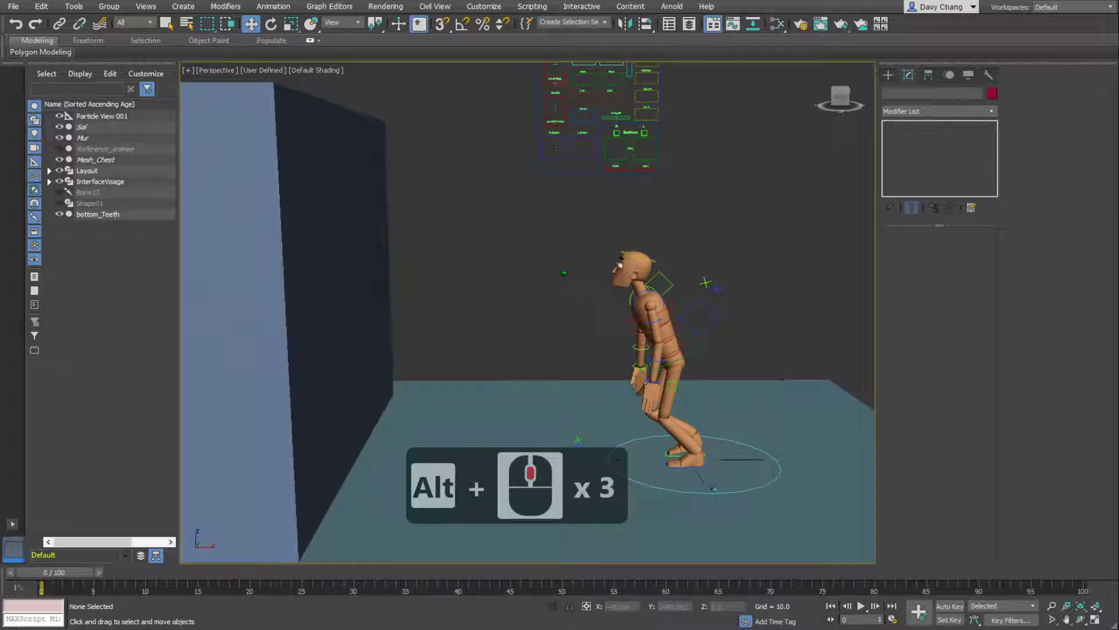
{"action": "scroll", "coordinate": [564, 273], "scroll_direction": "up", "scroll_amount": 6}
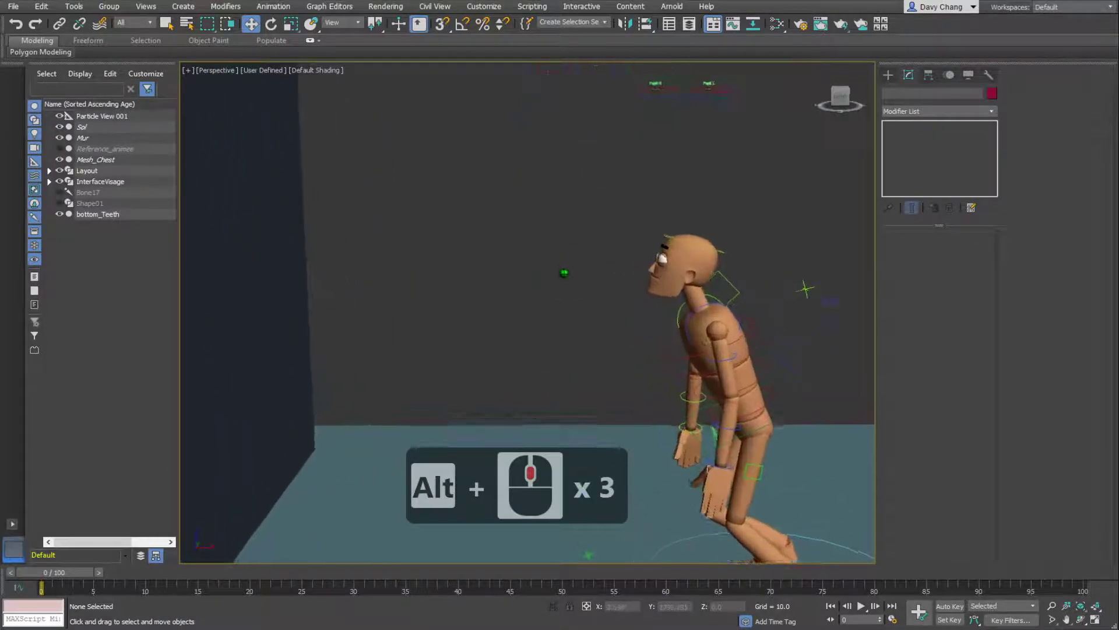
{"action": "scroll", "coordinate": [565, 273], "scroll_direction": "up", "scroll_amount": 8}
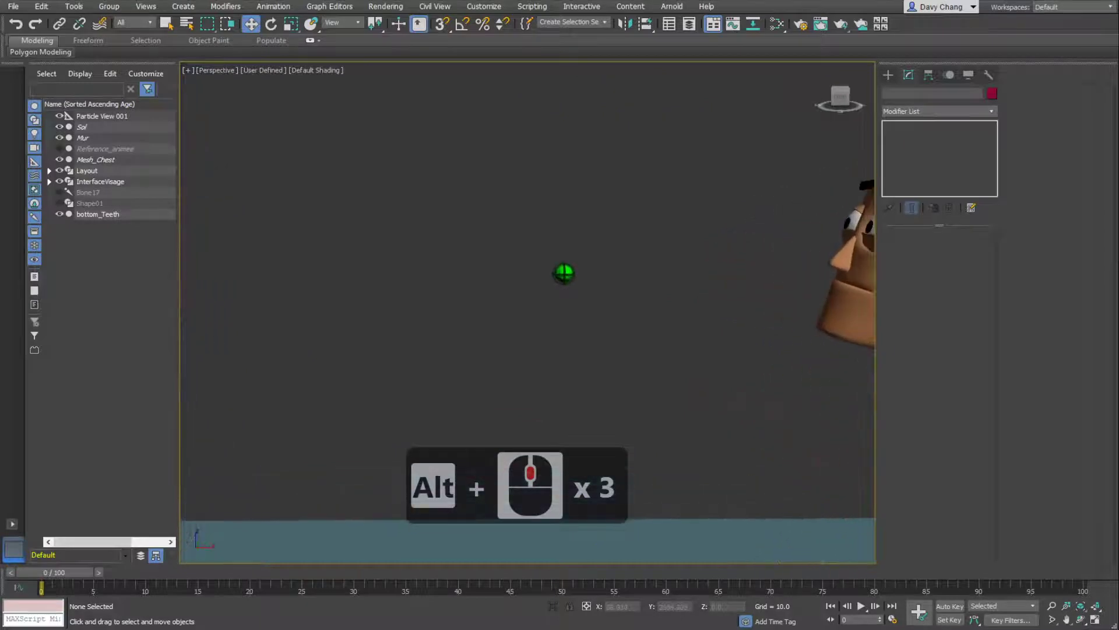
{"action": "scroll", "coordinate": [564, 273], "scroll_direction": "down", "scroll_amount": 12}
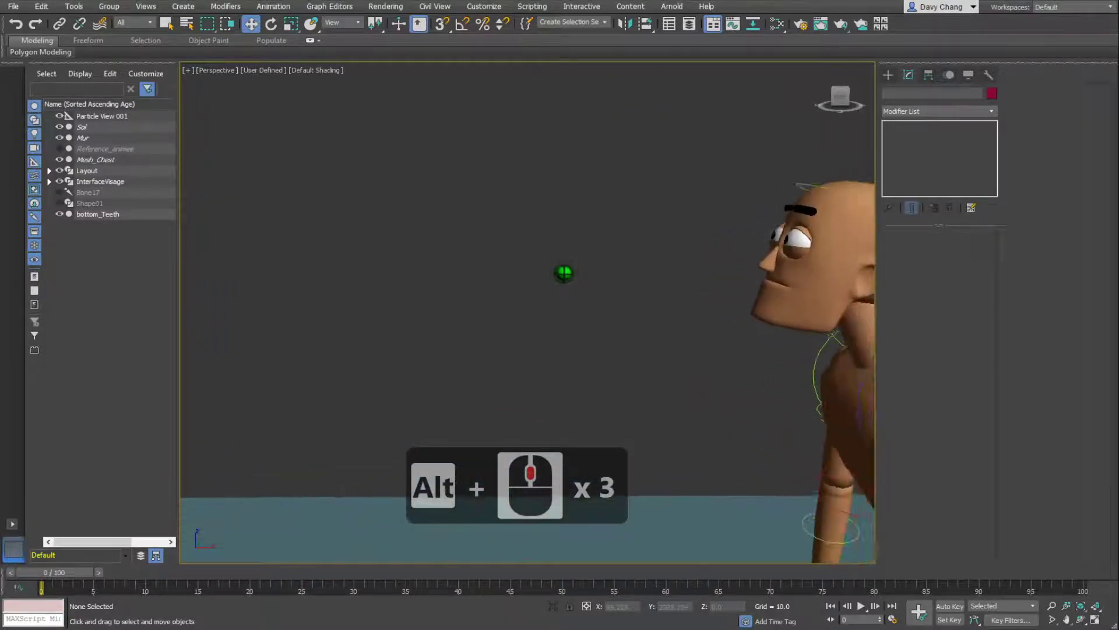
{"action": "scroll", "coordinate": [564, 273], "scroll_direction": "down", "scroll_amount": 7}
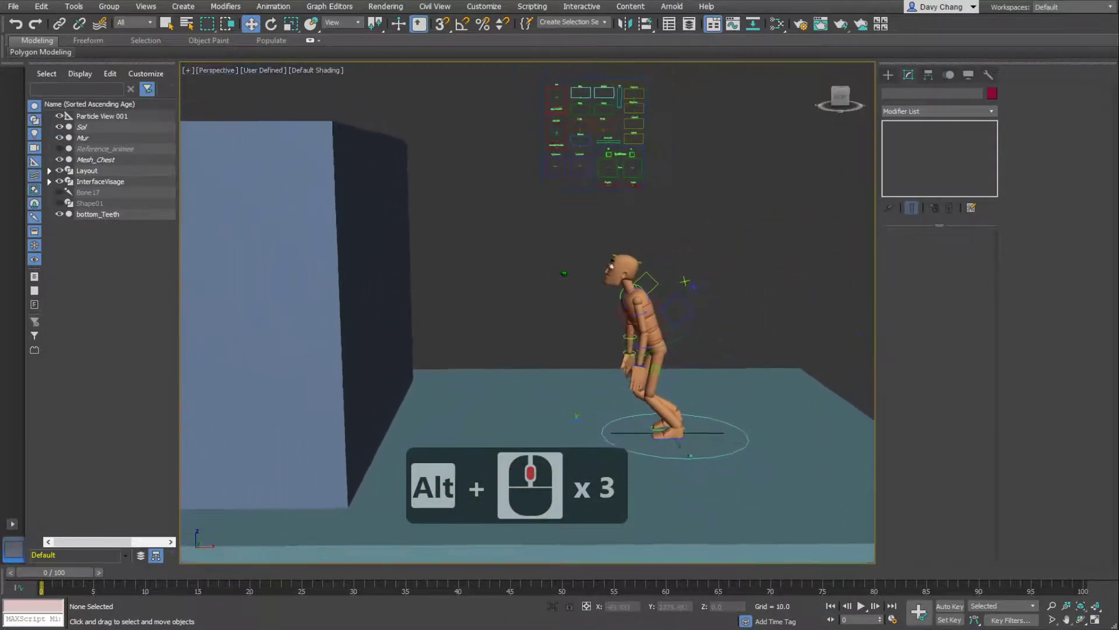
{"action": "scroll", "coordinate": [564, 273], "scroll_direction": "up", "scroll_amount": 3}
{"action": "scroll", "coordinate": [564, 273], "scroll_direction": "up", "scroll_amount": 6}
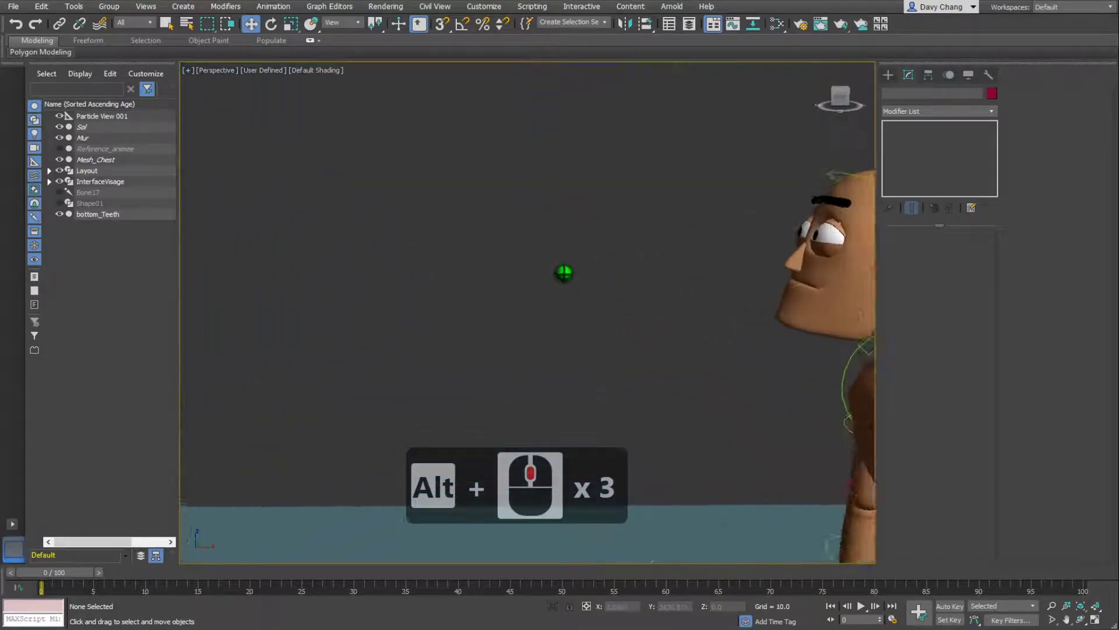
{"action": "scroll", "coordinate": [564, 272], "scroll_direction": "down", "scroll_amount": 5}
{"action": "scroll", "coordinate": [565, 272], "scroll_direction": "down", "scroll_amount": 2}
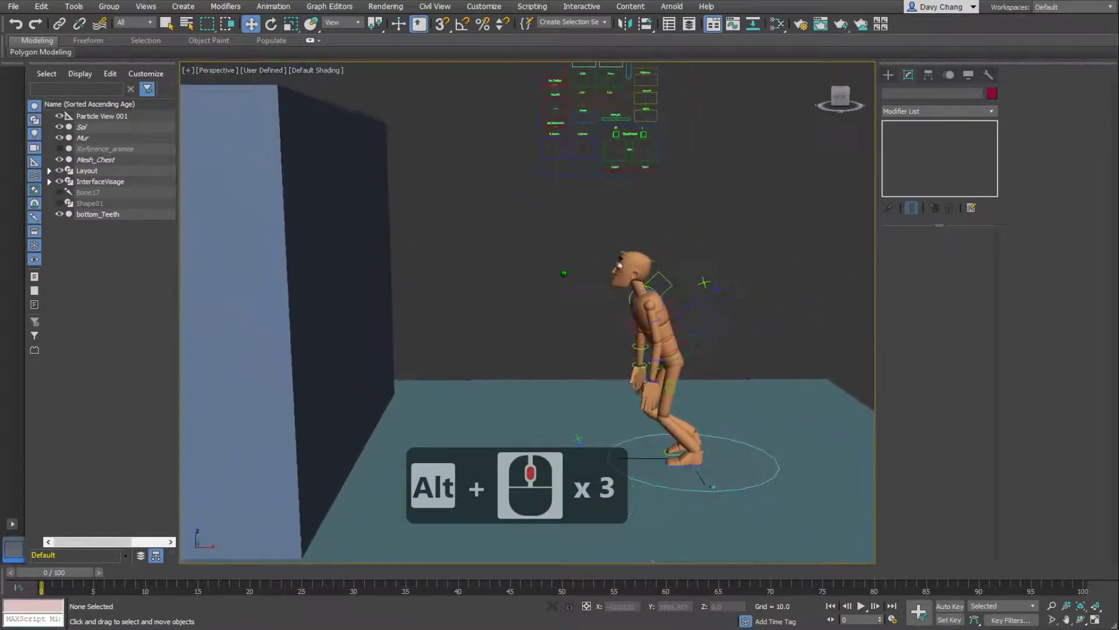
{"action": "scroll", "coordinate": [565, 273], "scroll_direction": "up", "scroll_amount": 2}
Inspect the character's face and upper body close up from the front, returning to a full side view
{"action": "mouse_move", "coordinate": [564, 272]}
{"action": "middle_mouse_down", "text": "alt"}
{"action": "mouse_move", "coordinate": [560, 251]}
{"action": "mouse_move", "coordinate": [568, 255]}
{"action": "mouse_move", "coordinate": [530, 257]}
{"action": "mouse_move", "coordinate": [530, 268]}
{"action": "mouse_move", "coordinate": [527, 229]}
{"action": "mouse_move", "coordinate": [455, 271]}
{"action": "mouse_move", "coordinate": [509, 288]}
{"action": "mouse_move", "coordinate": [498, 282]}
{"action": "mouse_move", "coordinate": [523, 256]}
{"action": "mouse_move", "coordinate": [554, 254]}
{"action": "middle_mouse_up", "text": "alt"}
{"action": "scroll", "coordinate": [498, 265], "scroll_direction": "up", "scroll_amount": 6}
{"action": "middle_click_drag", "start_coordinate": [554, 254], "coordinate": [670, 140]}
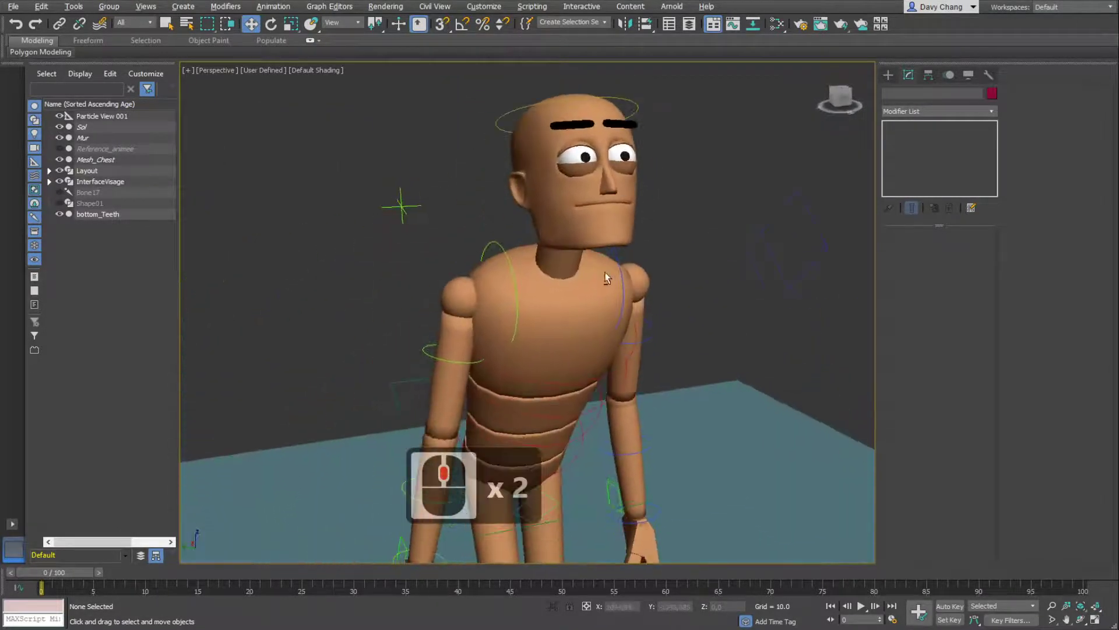
{"action": "middle_click_drag", "start_coordinate": [632, 256], "coordinate": [656, 233], "text": "alt"}
{"action": "scroll", "coordinate": [578, 223], "scroll_direction": "down", "scroll_amount": 2}
{"action": "middle_click_drag", "start_coordinate": [622, 297], "coordinate": [649, 182], "text": "alt"}
{"action": "middle_click_drag", "start_coordinate": [560, 253], "coordinate": [682, 310], "text": "alt"}
{"action": "scroll", "coordinate": [606, 262], "scroll_direction": "down", "scroll_amount": 2}
{"action": "middle_click_drag", "start_coordinate": [493, 295], "coordinate": [620, 324], "text": "alt"}
{"action": "scroll", "coordinate": [596, 287], "scroll_direction": "down", "scroll_amount": 2}
{"action": "scroll", "coordinate": [537, 262], "scroll_direction": "down", "scroll_amount": 1}
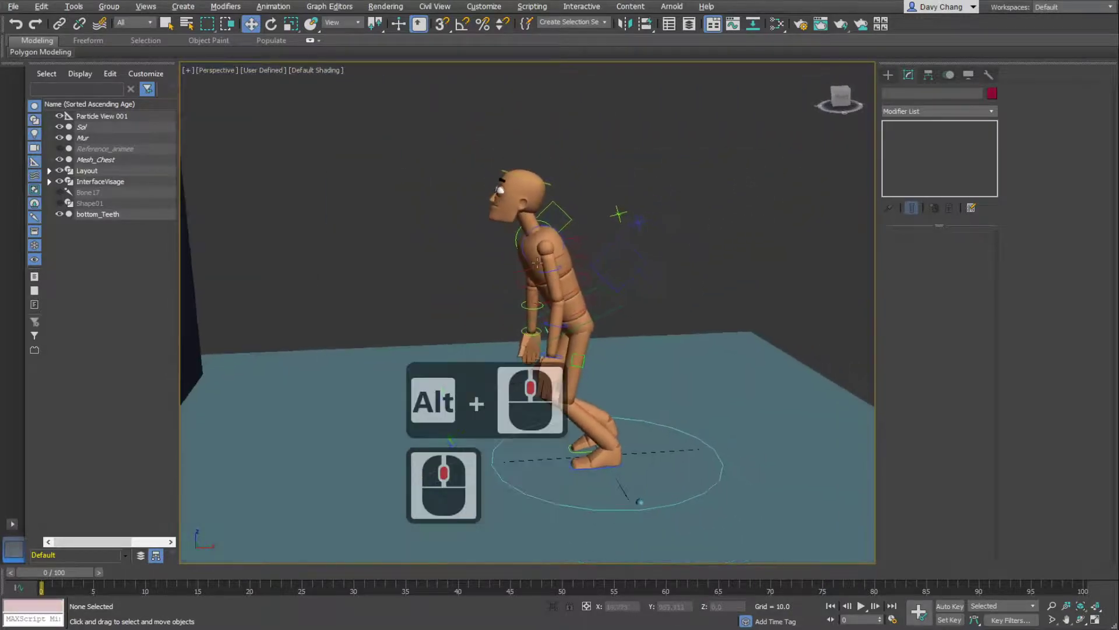
Inspect the character's head and torso from a three-quarter angle, and return to a wider side view of the scene
{"action": "middle_click_drag", "start_coordinate": [537, 251], "coordinate": [500, 222], "text": "alt"}
{"action": "scroll", "coordinate": [537, 294], "scroll_direction": "up", "scroll_amount": 3}
{"action": "scroll", "coordinate": [489, 326], "scroll_direction": "up", "scroll_amount": 2}
{"action": "middle_click_drag", "start_coordinate": [551, 273], "coordinate": [485, 226], "text": "alt"}
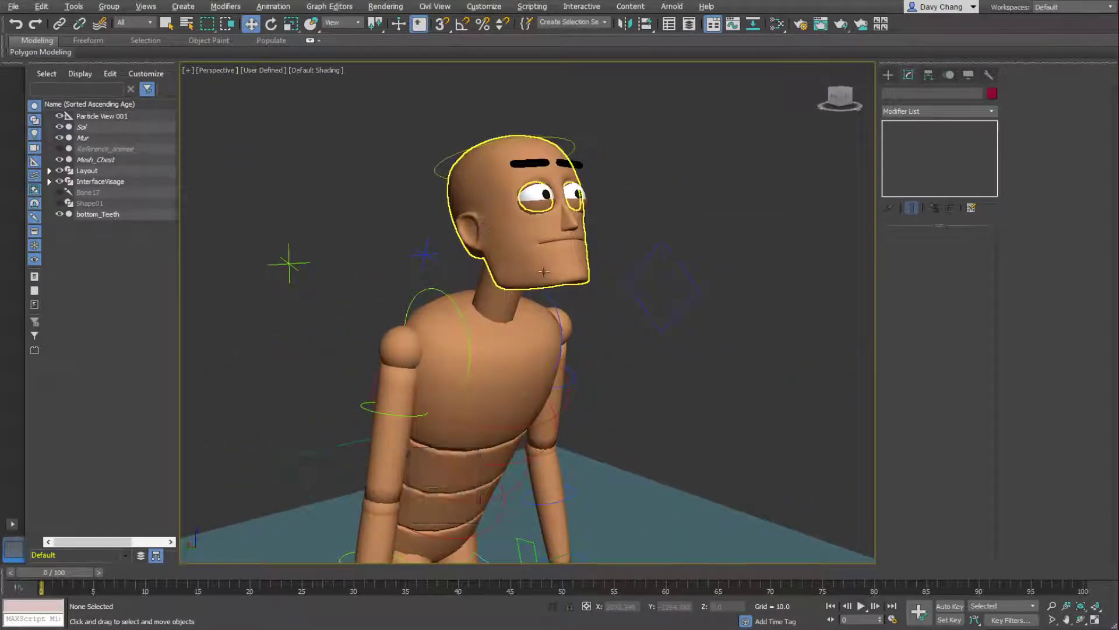
{"action": "middle_click_drag", "start_coordinate": [543, 272], "coordinate": [510, 355], "text": "alt"}
{"action": "scroll", "coordinate": [418, 260], "scroll_direction": "down", "scroll_amount": 3}
{"action": "scroll", "coordinate": [490, 356], "scroll_direction": "down", "scroll_amount": 1}
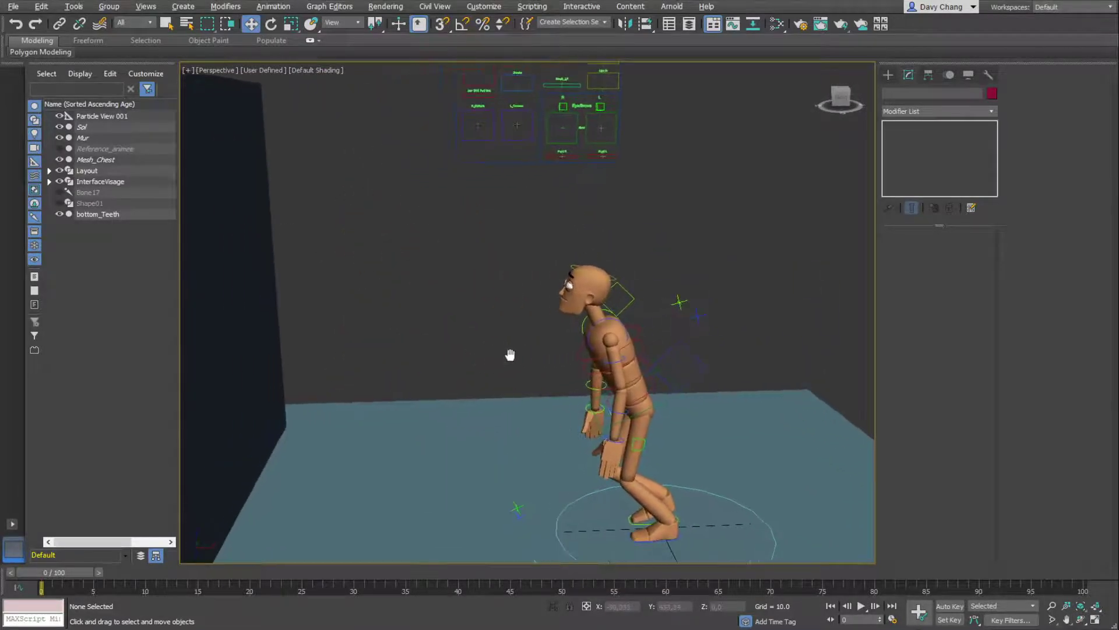
{"action": "middle_click", "coordinate": [495, 283]}
{"action": "middle_click", "coordinate": [495, 283]}
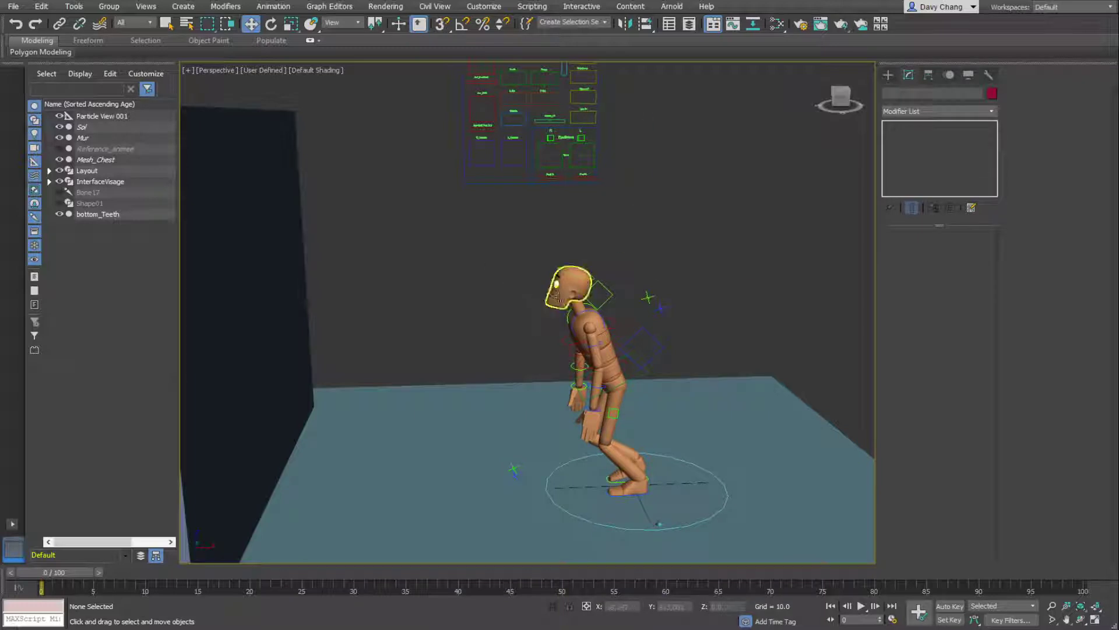
Select the bottom_Teeth mesh and examine the character from behind and from the side, with the wall in view
{"action": "left_click", "coordinate": [549, 323]}
{"action": "middle_click_drag", "start_coordinate": [508, 300], "coordinate": [561, 222]}
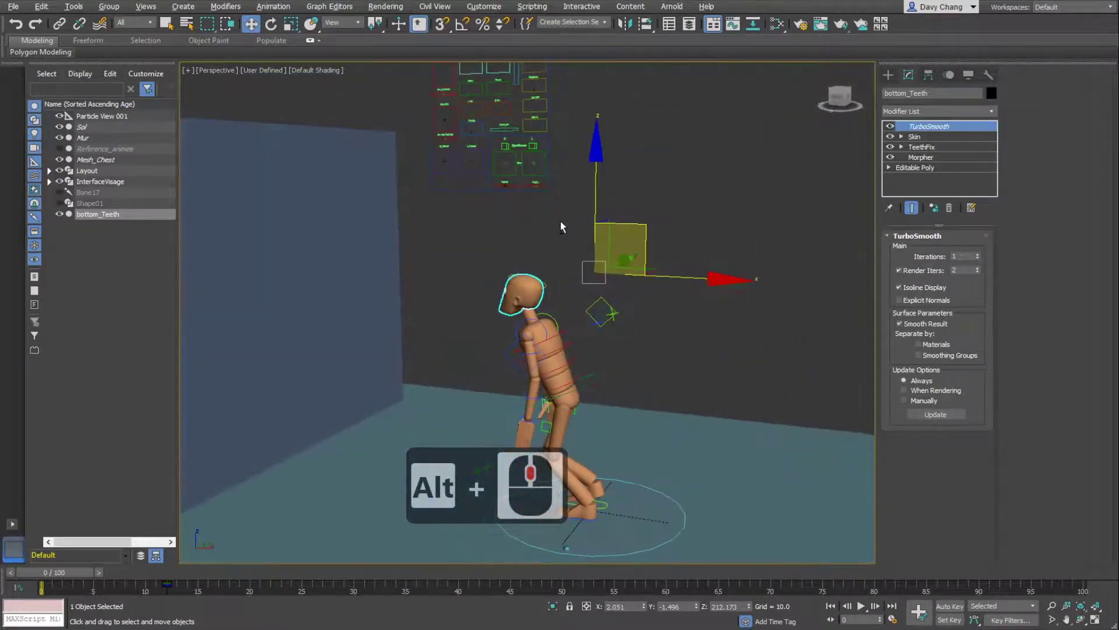
{"action": "middle_click_drag", "start_coordinate": [472, 241], "coordinate": [427, 209], "text": "alt"}
{"action": "middle_click_drag", "start_coordinate": [529, 221], "coordinate": [575, 327], "text": "alt"}
{"action": "middle_click_drag", "start_coordinate": [510, 247], "coordinate": [555, 230], "text": "alt"}
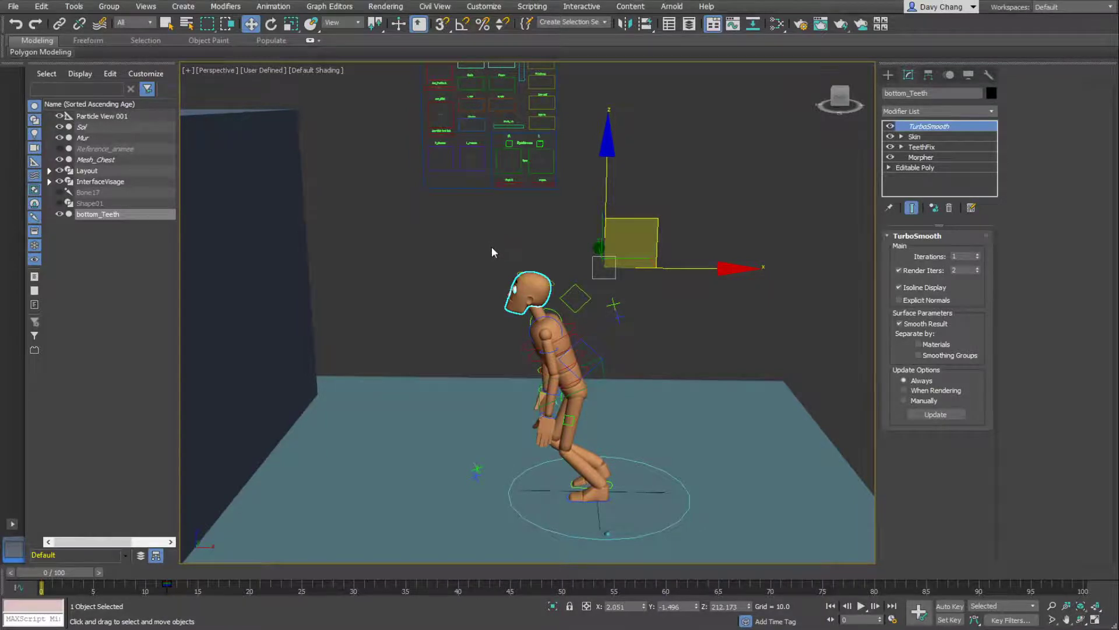
{"action": "middle_click", "coordinate": [492, 244]}
{"action": "middle_click", "coordinate": [491, 244]}
{"action": "scroll", "coordinate": [500, 257], "scroll_direction": "down", "scroll_amount": 2}
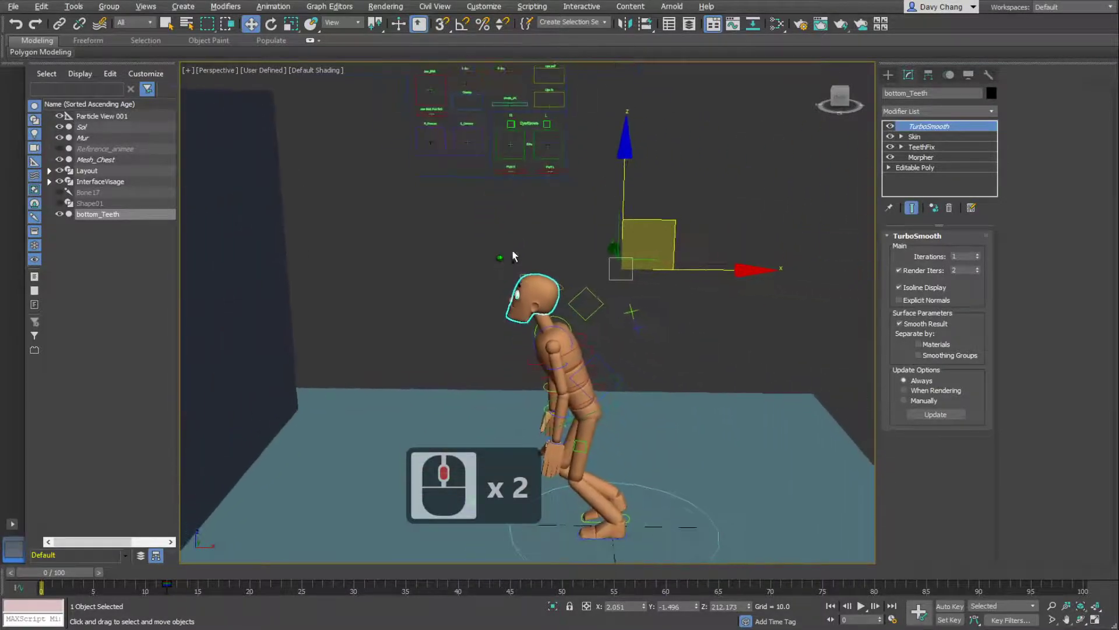
{"action": "middle_click_drag", "start_coordinate": [548, 253], "coordinate": [546, 169]}
{"action": "middle_click", "coordinate": [484, 422]}
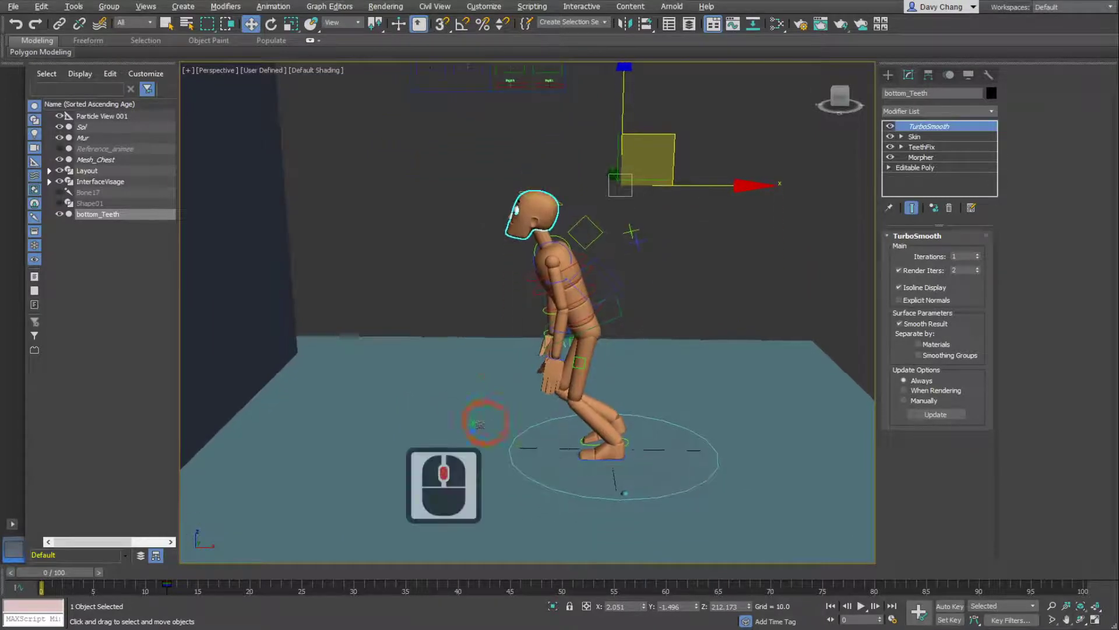
{"action": "scroll", "coordinate": [463, 279], "scroll_direction": "down", "scroll_amount": 1}
{"action": "scroll", "coordinate": [463, 279], "scroll_direction": "down", "scroll_amount": 1}
{"action": "middle_click_drag", "start_coordinate": [463, 279], "coordinate": [494, 317]}
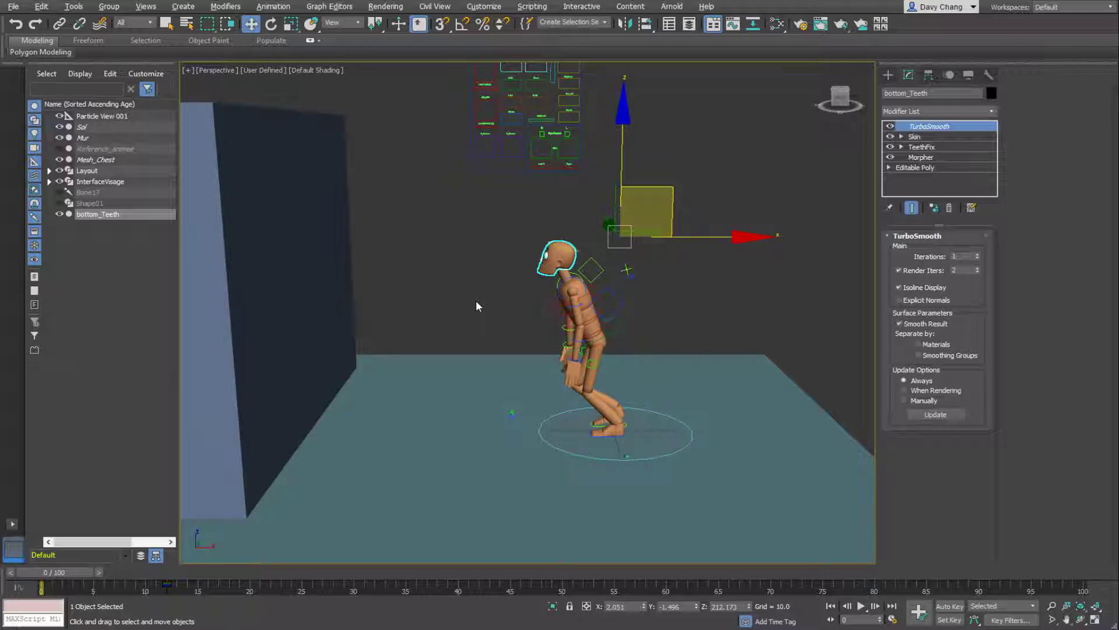
Toggle Auto Key mode on and off repeatedly, leaving it off
{"action": "key", "text": "n"}
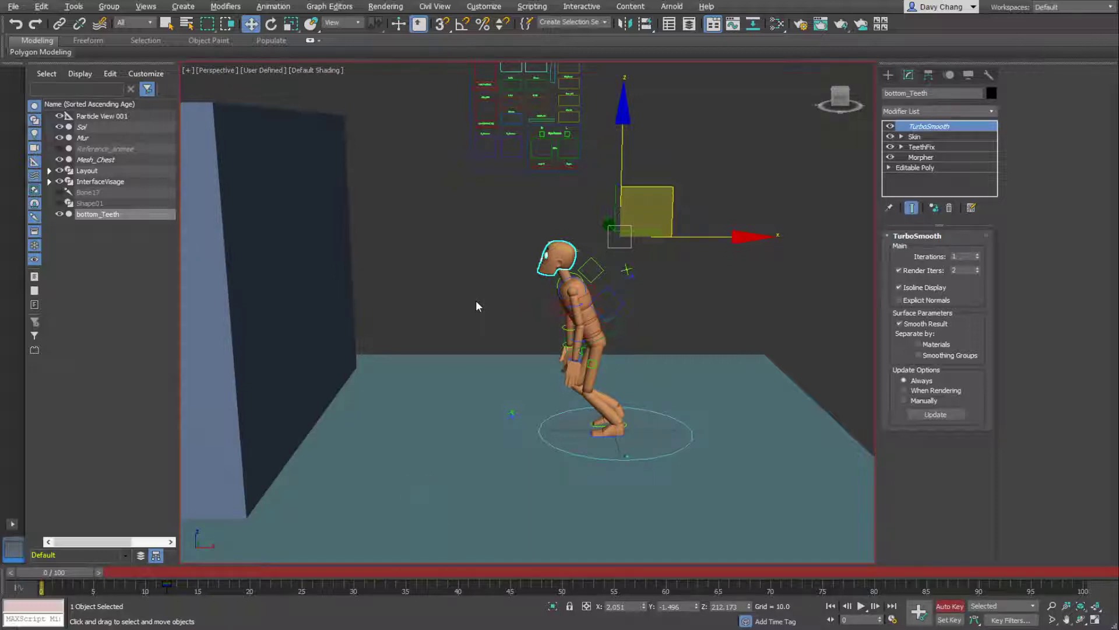
{"action": "key", "text": "n"}
{"action": "key", "text": "n"}
{"action": "key", "text": "n"}
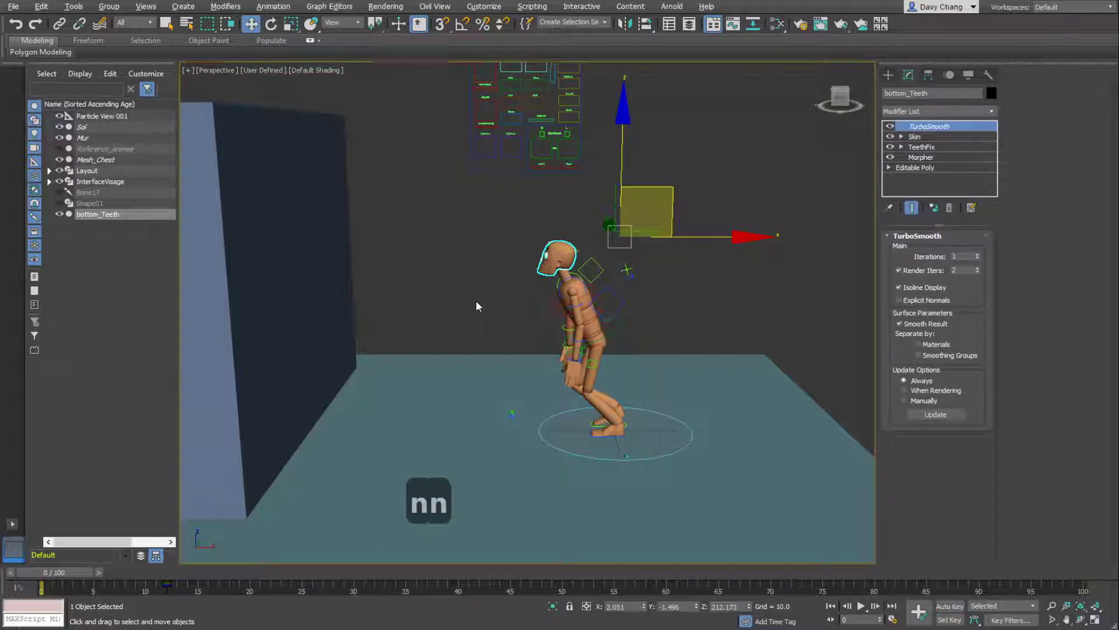
{"action": "key", "text": "n"}
{"action": "key", "text": "n"}
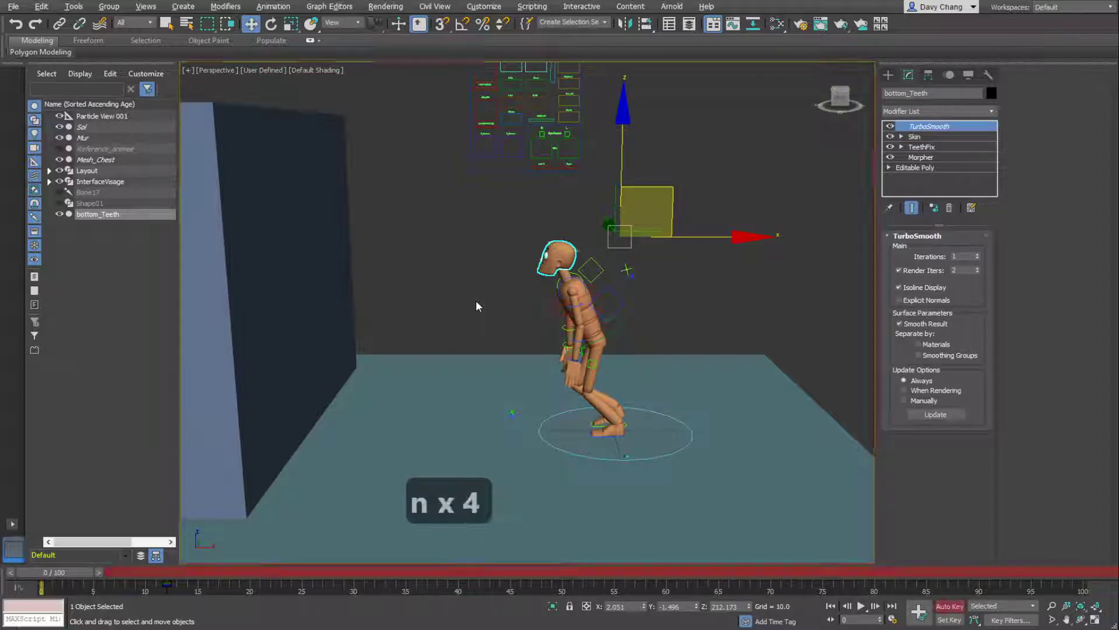
{"action": "key", "text": "n"}
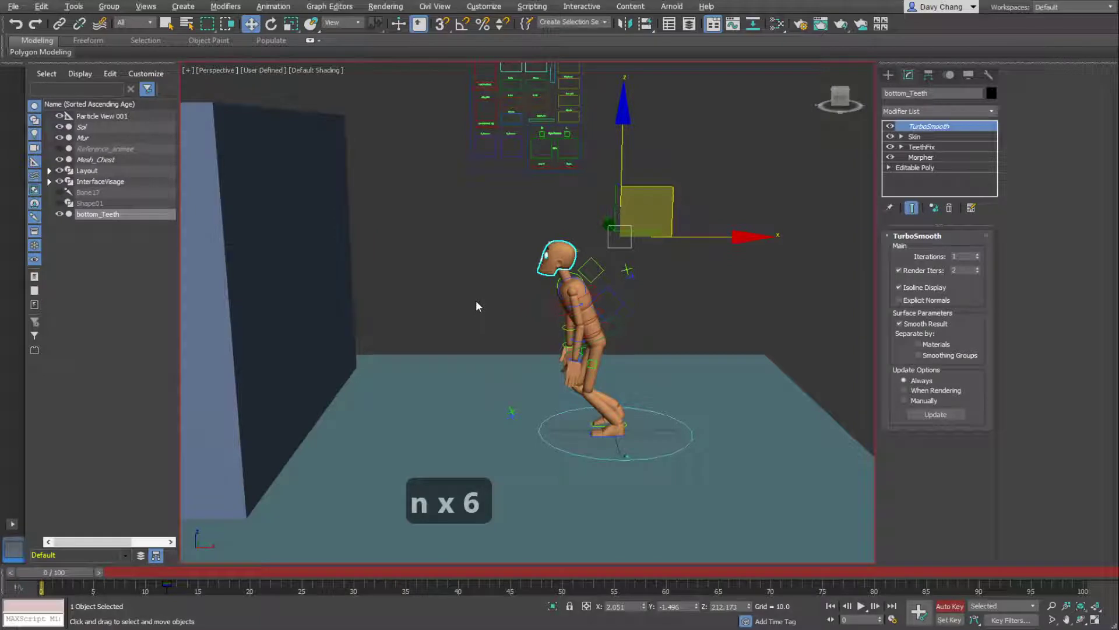
{"action": "key", "text": "n"}
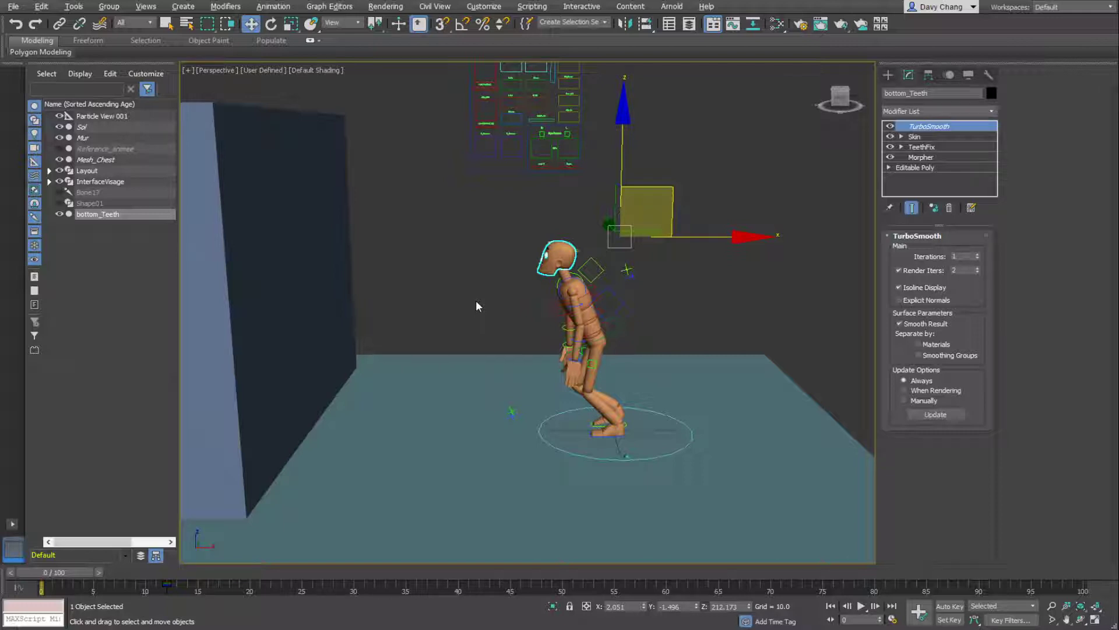
{"action": "key", "text": "n"}
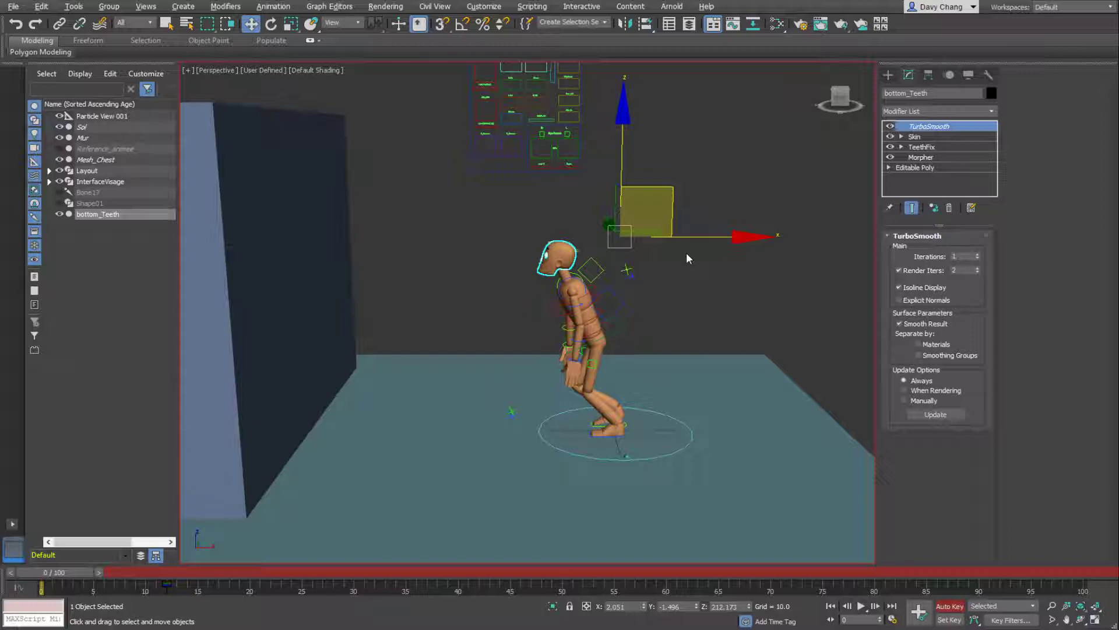
{"action": "key", "text": "n"}
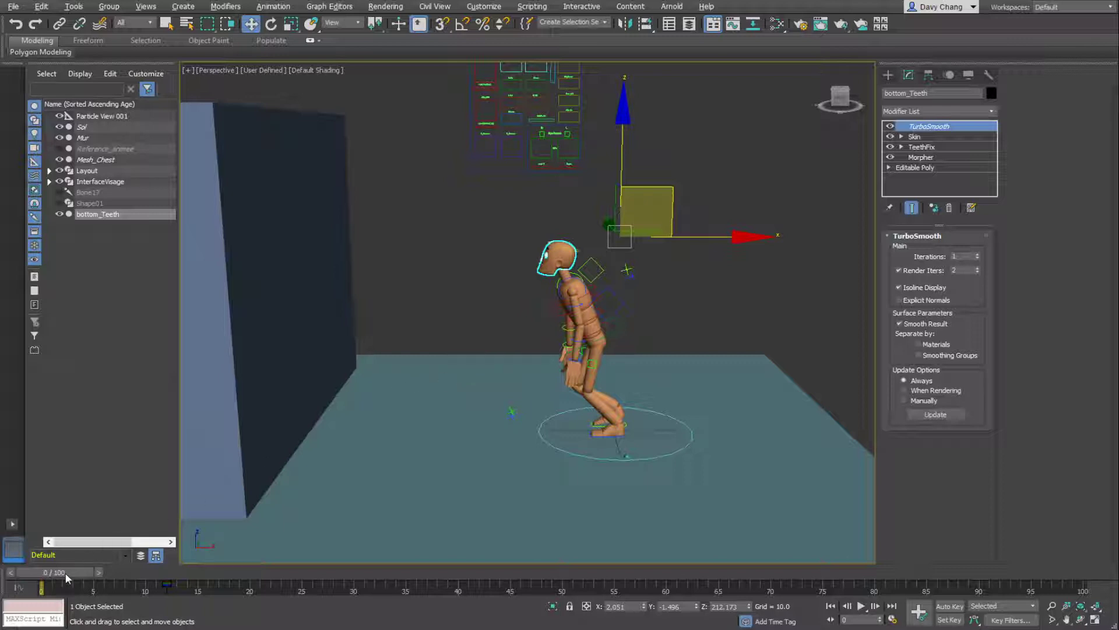
Scrub the animation and play it frame by frame up to frame 19 to review the run and jump onto the wall
{"action": "left_click_drag", "start_coordinate": [65, 573], "coordinate": [163, 573]}
{"action": "key", "text": "w"}
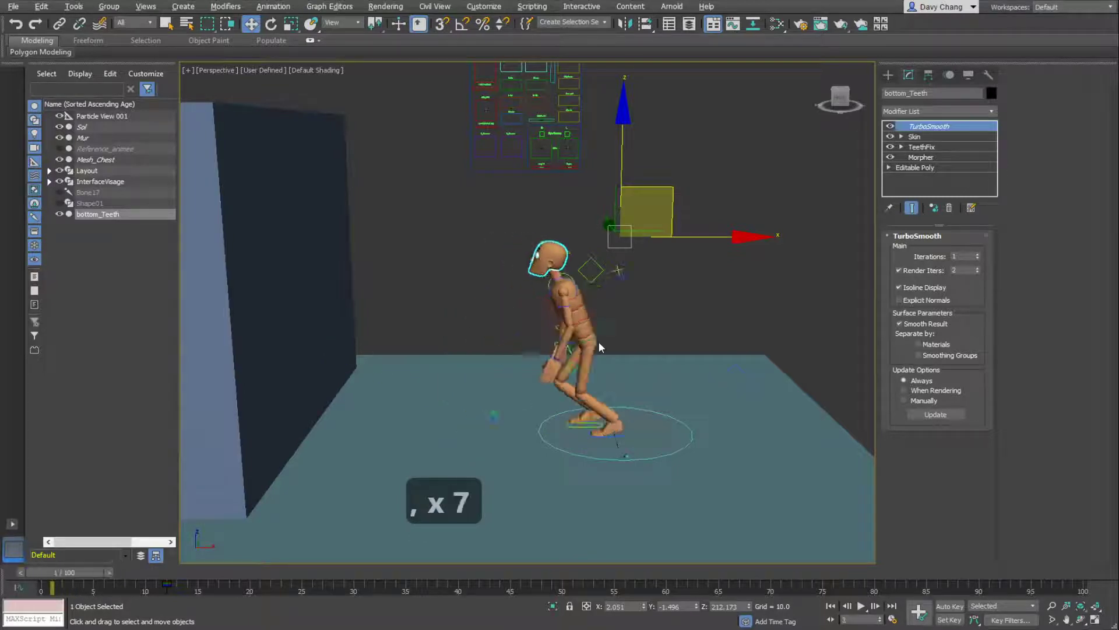
{"action": "key", "text": "comma"}
{"action": "key", "text": "period"}
{"action": "key", "text": "period"}
{"action": "key", "text": "period"}
{"action": "key", "text": "period"}
{"action": "key", "text": "period"}
{"action": "key", "text": "period"}
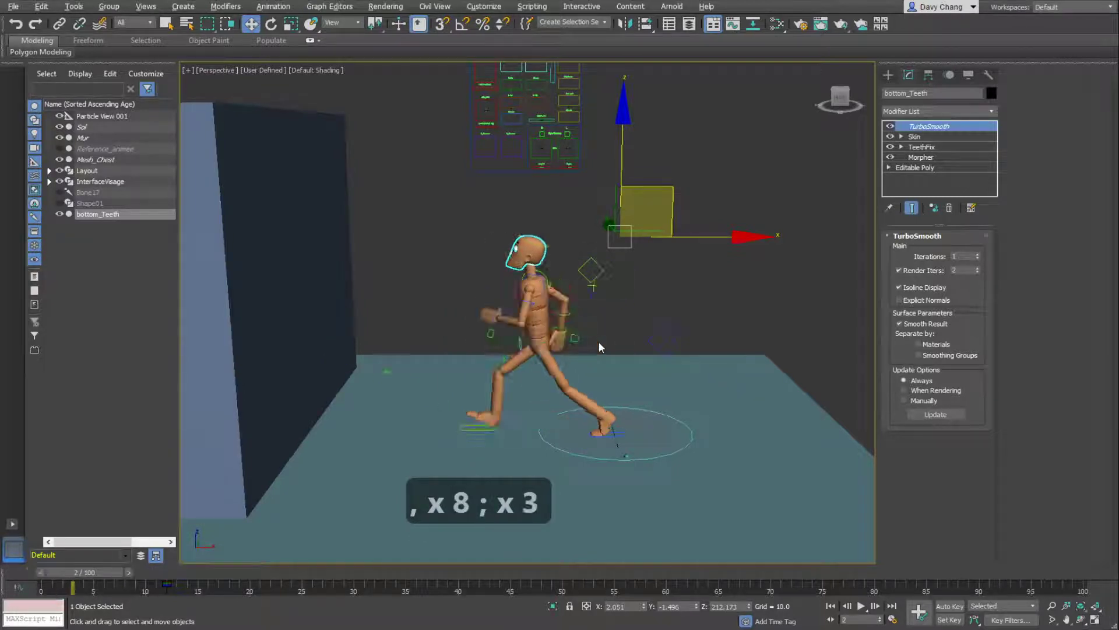
{"action": "key", "text": "period"}
{"action": "key", "text": "period"}
{"action": "key", "text": "period"}
{"action": "key", "text": "period"}
{"action": "key", "text": "period"}
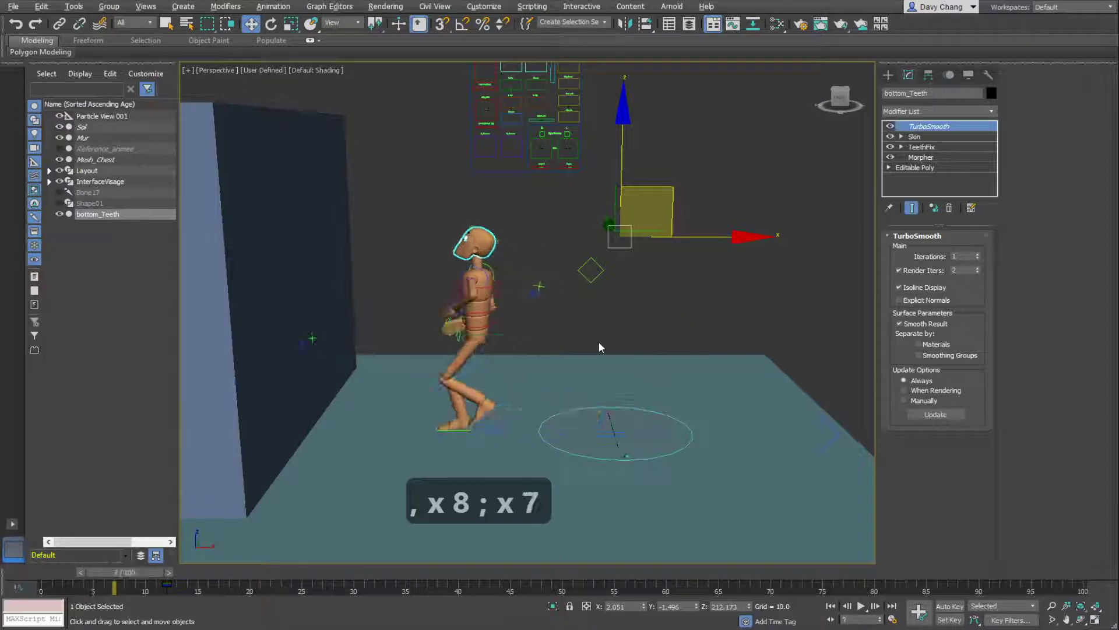
{"action": "key", "text": "period"}
{"action": "key", "text": "period"}
{"action": "key", "text": "period"}
{"action": "key", "text": "period"}
{"action": "key", "text": "period"}
{"action": "key", "text": "period"}
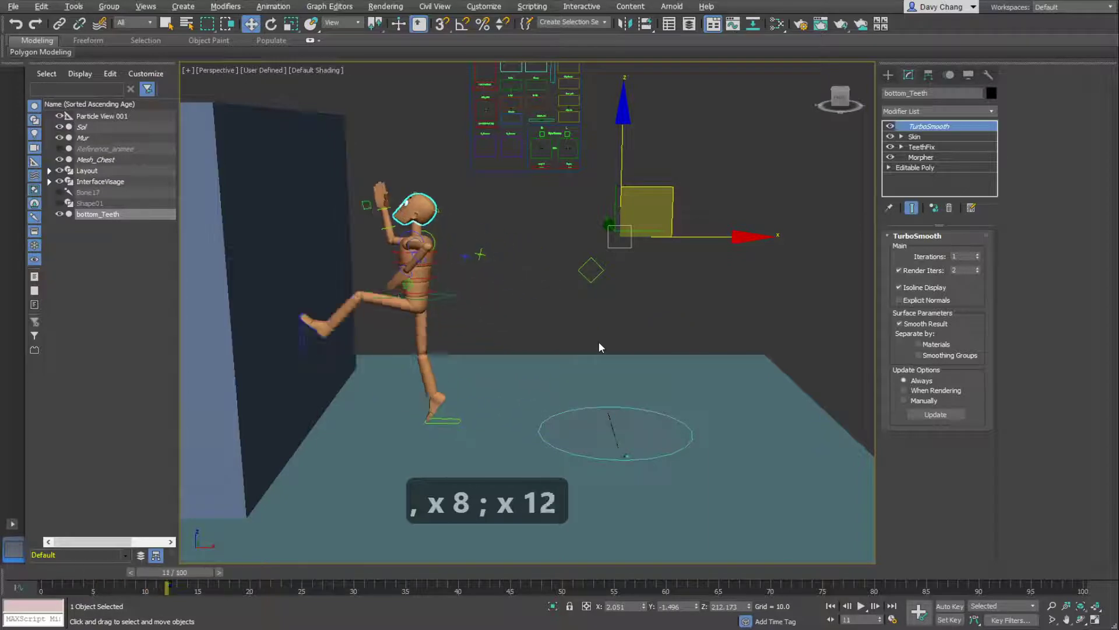
{"action": "key", "text": "period"}
{"action": "key", "text": "period"}
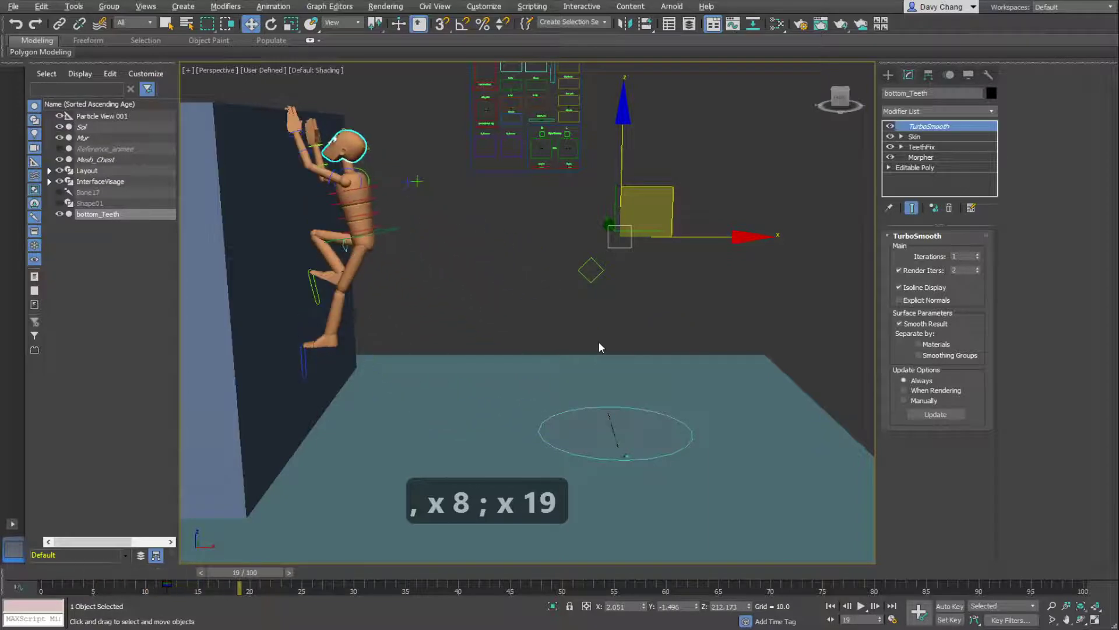
Step the animation back twelve frames and forward ten frames to review the character's leap at the wall
{"action": "key", "text": "comma"}
{"action": "key", "text": "comma"}
{"action": "key", "text": "comma"}
{"action": "key", "text": "comma"}
{"action": "key", "text": "comma"}
{"action": "key", "text": "comma"}
{"action": "key", "text": "comma"}
{"action": "key", "text": "comma"}
{"action": "key", "text": "comma"}
{"action": "key", "text": "comma"}
{"action": "key", "text": "comma"}
{"action": "key", "text": "comma"}
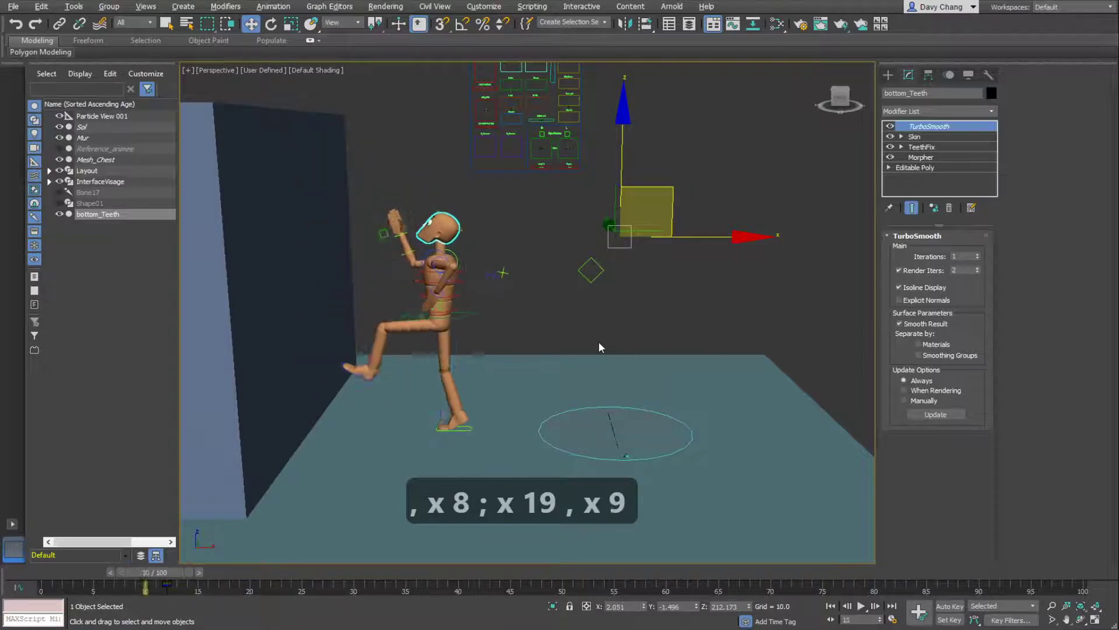
{"action": "key", "text": "period"}
{"action": "key", "text": "period"}
{"action": "key", "text": "period"}
{"action": "key", "text": "period"}
{"action": "key", "text": "period"}
{"action": "key", "text": "period"}
{"action": "key", "text": "period"}
{"action": "key", "text": "period"}
{"action": "key", "text": "period"}
{"action": "key", "text": "period"}
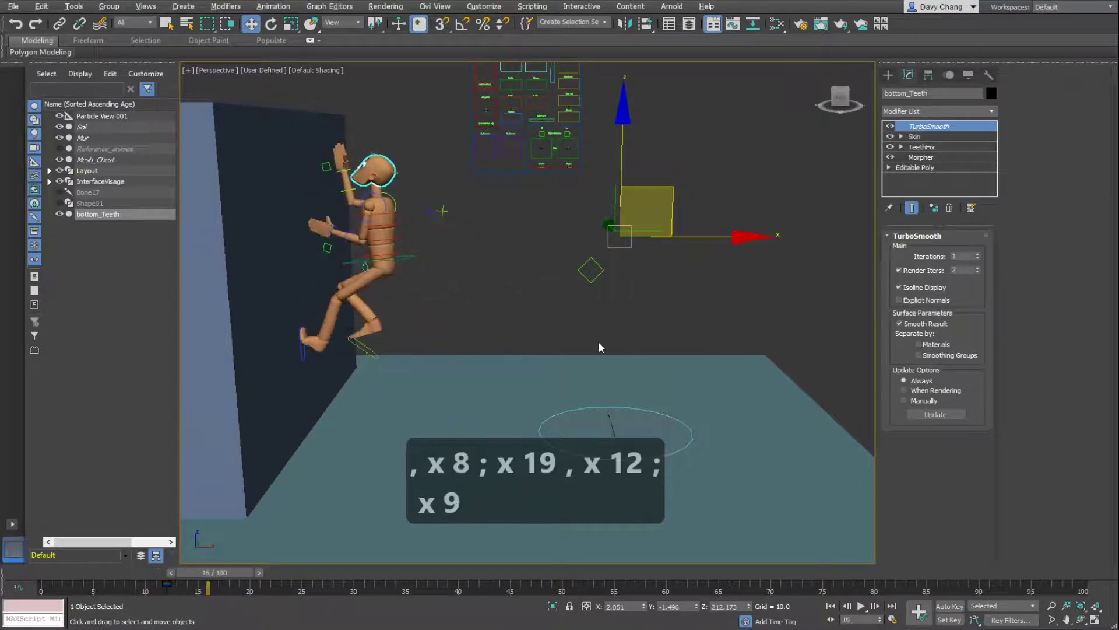
Step the animation back frame by frame to the run pose at frame 6
{"action": "key", "text": "comma"}
{"action": "key", "text": "comma"}
{"action": "key", "text": "comma"}
{"action": "key", "text": "comma"}
{"action": "key", "text": "comma"}
{"action": "key", "text": "comma"}
{"action": "key", "text": "comma"}
{"action": "key", "text": "comma"}
{"action": "key", "text": "comma"}
{"action": "key", "text": "comma"}
{"action": "key", "text": "comma"}
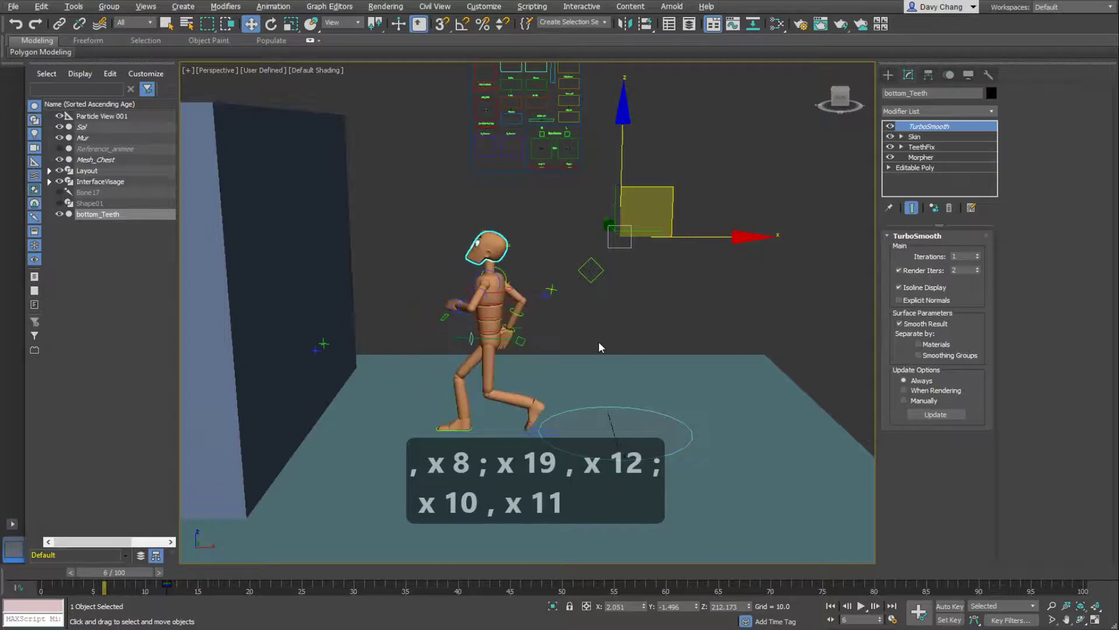
Step the animation forward fourteen frames from the run pose to frame 20 to review the leap onto the wall
{"action": "key", "text": "period"}
{"action": "key", "text": "period"}
{"action": "key", "text": "period"}
{"action": "key", "text": "period"}
{"action": "key", "text": "period"}
{"action": "key", "text": "period"}
{"action": "key", "text": "period"}
{"action": "key", "text": "period"}
{"action": "key", "text": "period"}
{"action": "key", "text": "period"}
{"action": "key", "text": "period"}
{"action": "key", "text": "period"}
{"action": "key", "text": "period"}
{"action": "key", "text": "period"}
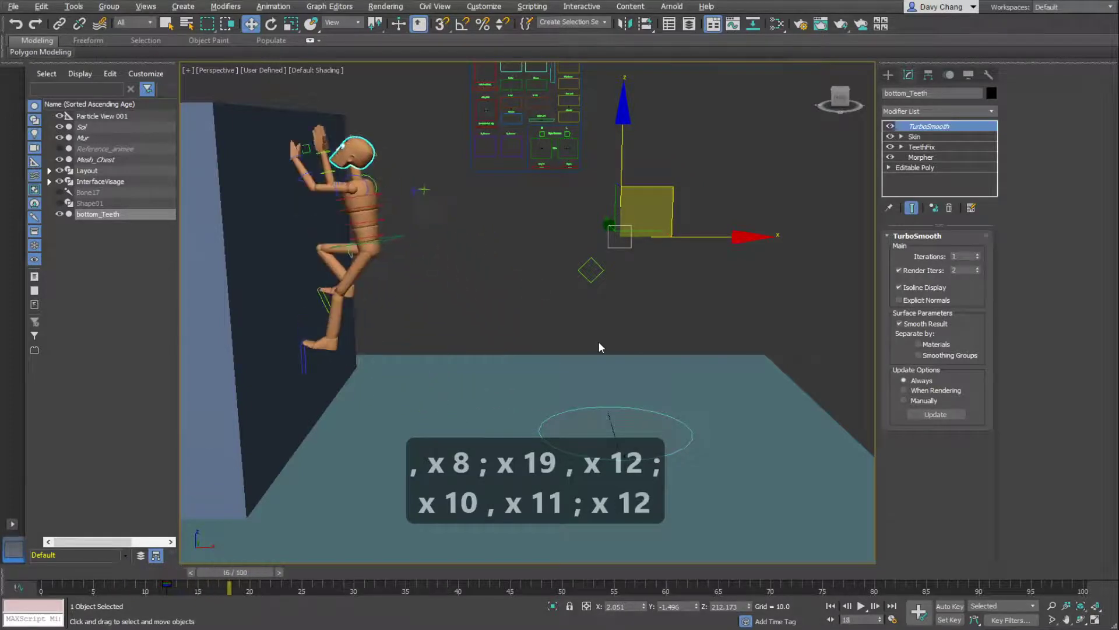
Step the animation back eight frames and forward ten frames to review how the character lands on the wall
{"action": "key", "text": "comma"}
{"action": "key", "text": "comma"}
{"action": "key", "text": "comma"}
{"action": "key", "text": "comma"}
{"action": "key", "text": "comma"}
{"action": "key", "text": "comma"}
{"action": "key", "text": "comma"}
{"action": "key", "text": "comma"}
{"action": "key", "text": "period"}
{"action": "key", "text": "period"}
{"action": "key", "text": "period"}
{"action": "key", "text": "period"}
{"action": "key", "text": "period"}
{"action": "key", "text": "period"}
{"action": "key", "text": "period"}
{"action": "key", "text": "period"}
{"action": "key", "text": "period"}
{"action": "key", "text": "period"}
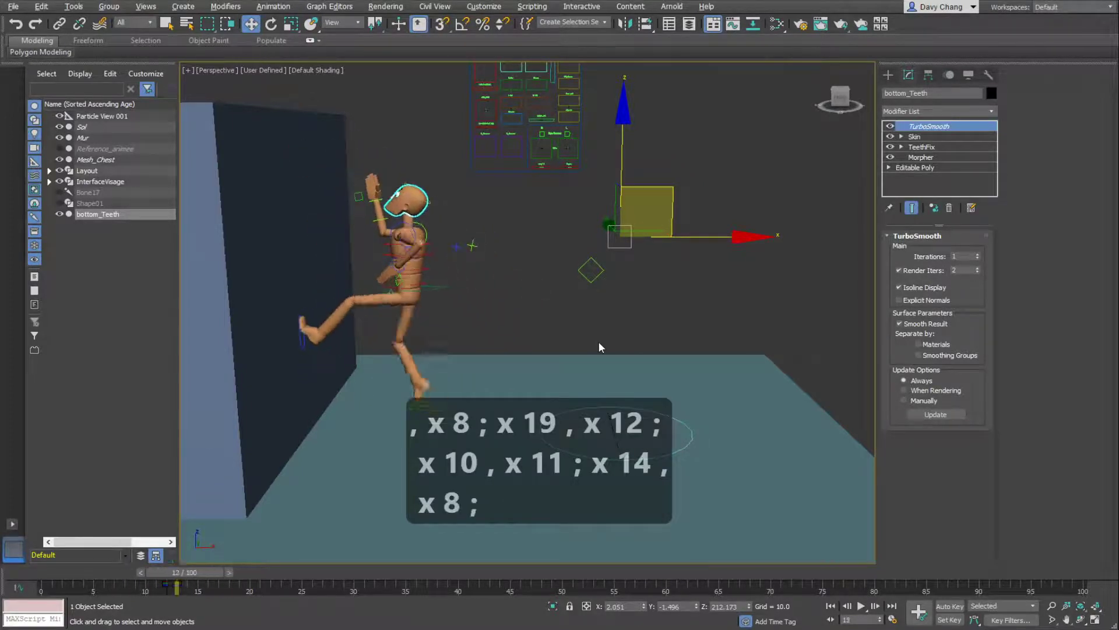
Step the animation back sixteen frames from the wall hang to the run pose at frame 6
{"action": "key", "text": "comma"}
{"action": "key", "text": "comma"}
{"action": "key", "text": "comma"}
{"action": "key", "text": "comma"}
{"action": "key", "text": "comma"}
{"action": "key", "text": "comma"}
{"action": "key", "text": "comma"}
{"action": "key", "text": "comma"}
{"action": "key", "text": "comma"}
{"action": "key", "text": "comma"}
{"action": "key", "text": "comma"}
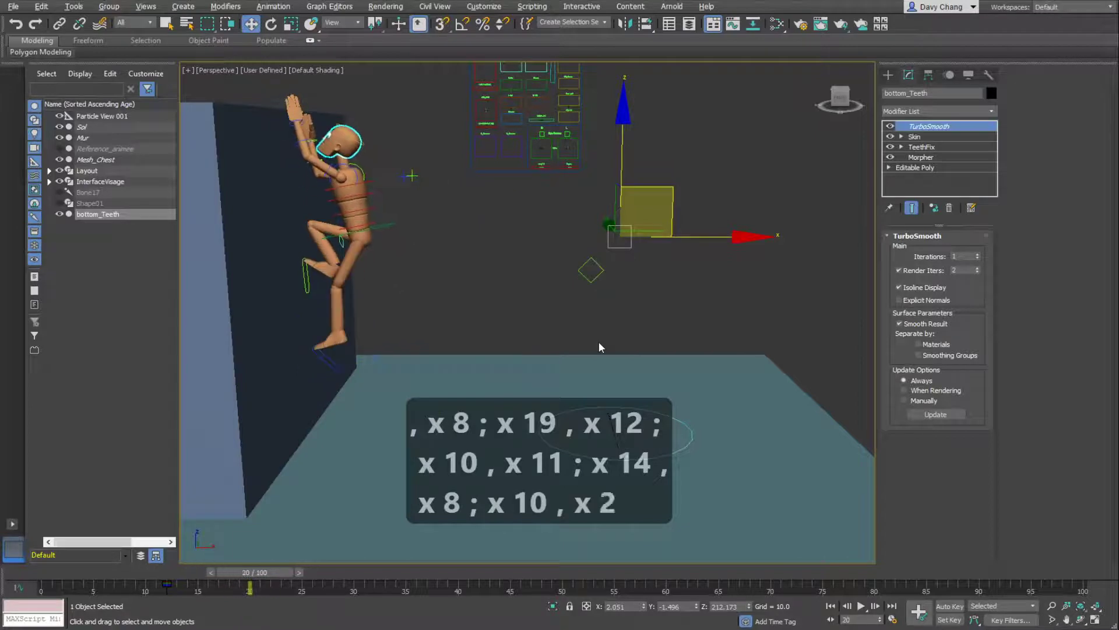
{"action": "key", "text": "comma"}
{"action": "key", "text": "comma"}
{"action": "key", "text": "comma"}
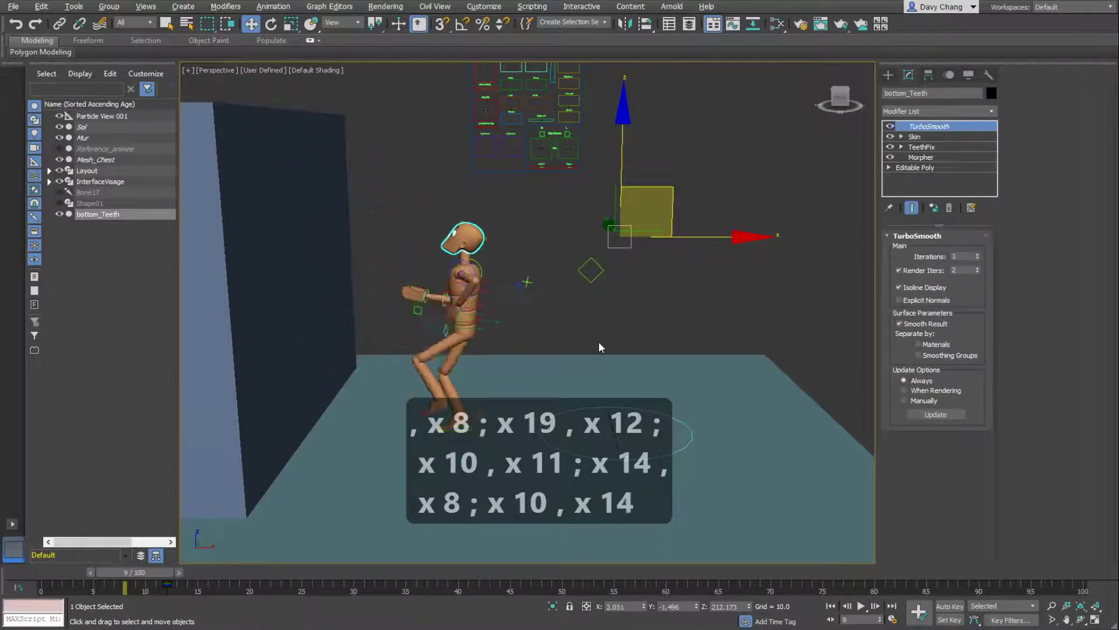
{"action": "key", "text": "comma"}
{"action": "key", "text": "comma"}
Step forward five frames, back four and forward four again to review the take-off pose at frame 11
{"action": "key", "text": "period"}
{"action": "key", "text": "period"}
{"action": "key", "text": "period"}
{"action": "key", "text": "period"}
{"action": "key", "text": "period"}
{"action": "key", "text": "comma"}
{"action": "key", "text": "comma"}
{"action": "key", "text": "comma"}
{"action": "key", "text": "comma"}
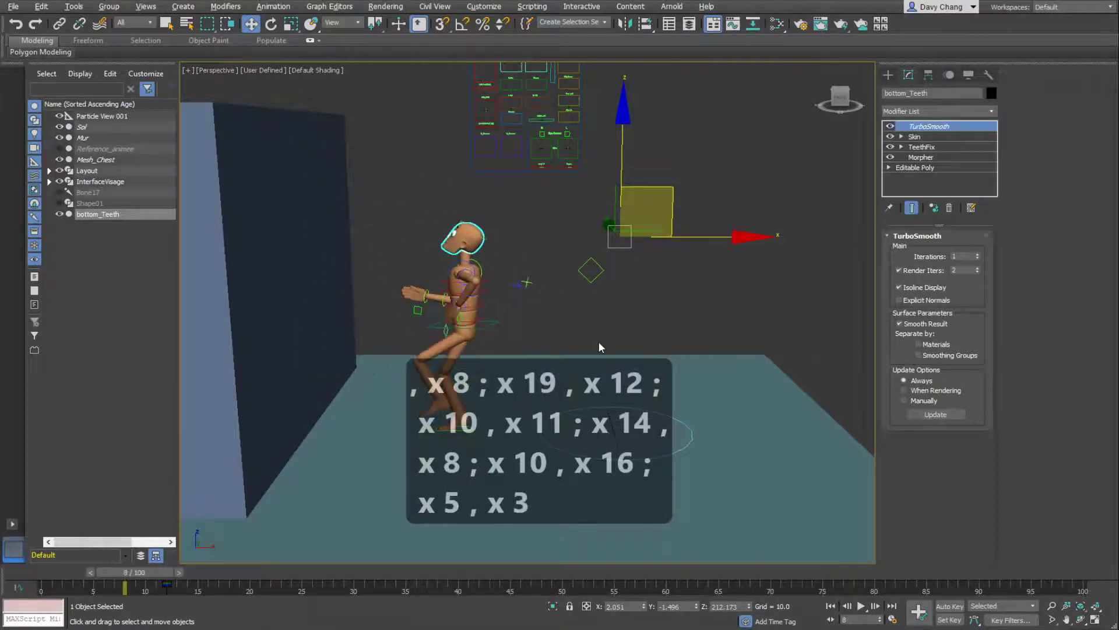
{"action": "key", "text": "period"}
{"action": "key", "text": "period"}
{"action": "key", "text": "period"}
{"action": "key", "text": "period"}
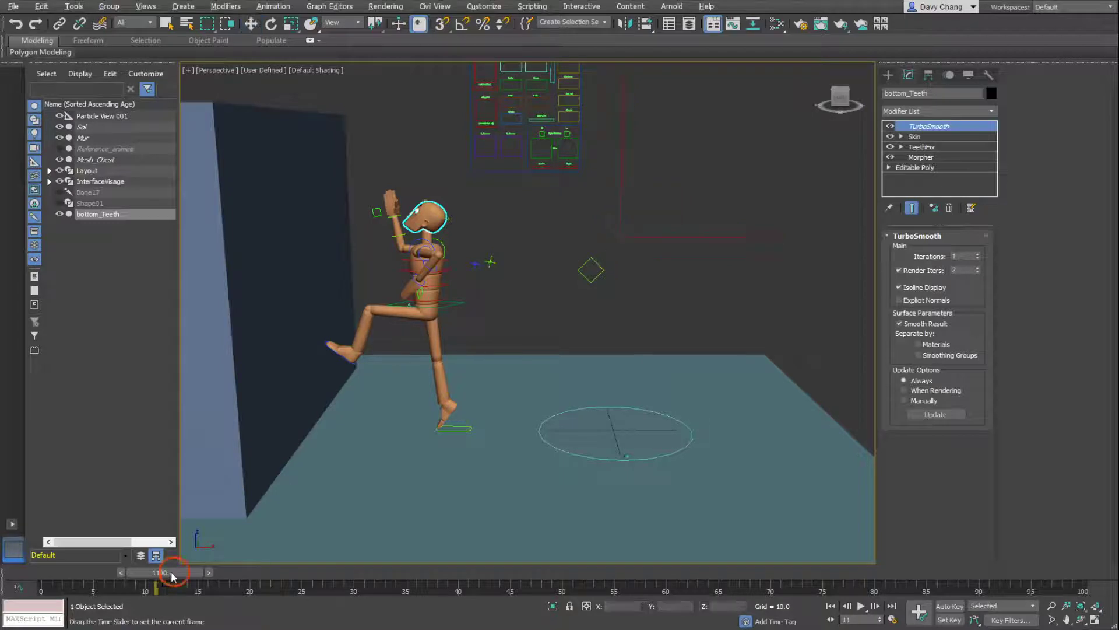
Scrub the time slider back to frame 0 and play the run-and-jump animation, doing this twice
{"action": "left_click_drag", "start_coordinate": [177, 572], "coordinate": [60, 574]}
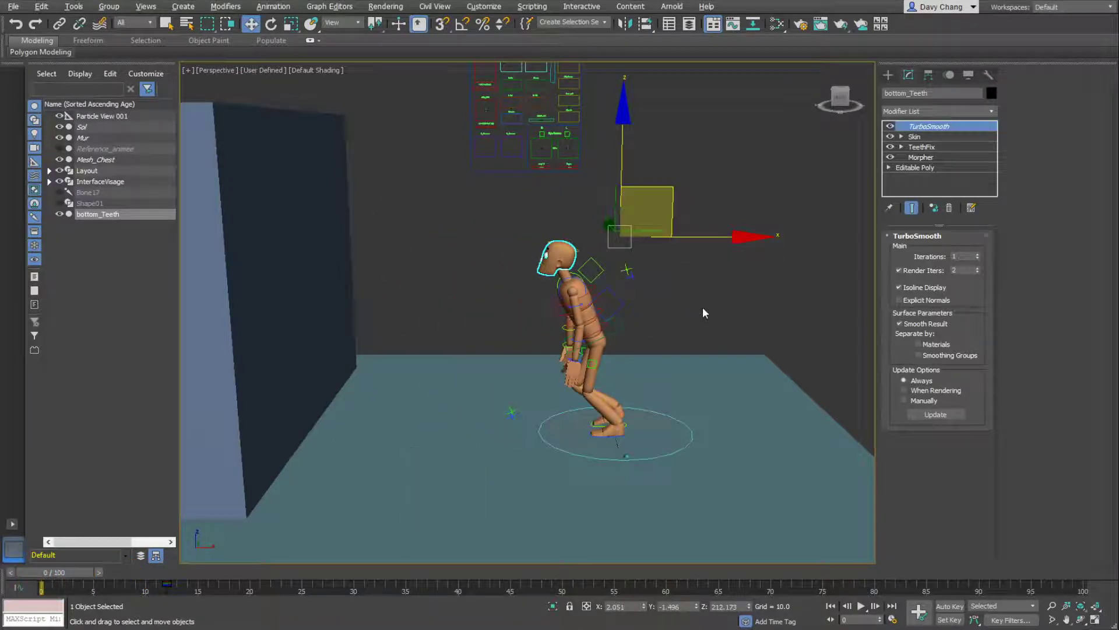
{"action": "key", "text": "slash"}
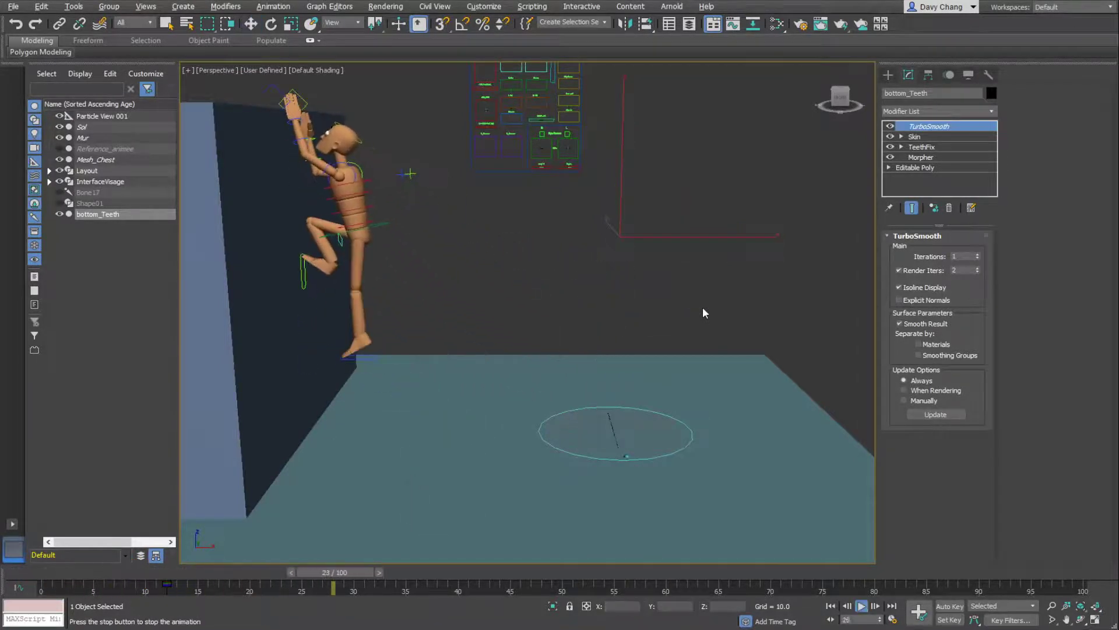
{"action": "key", "text": "w"}
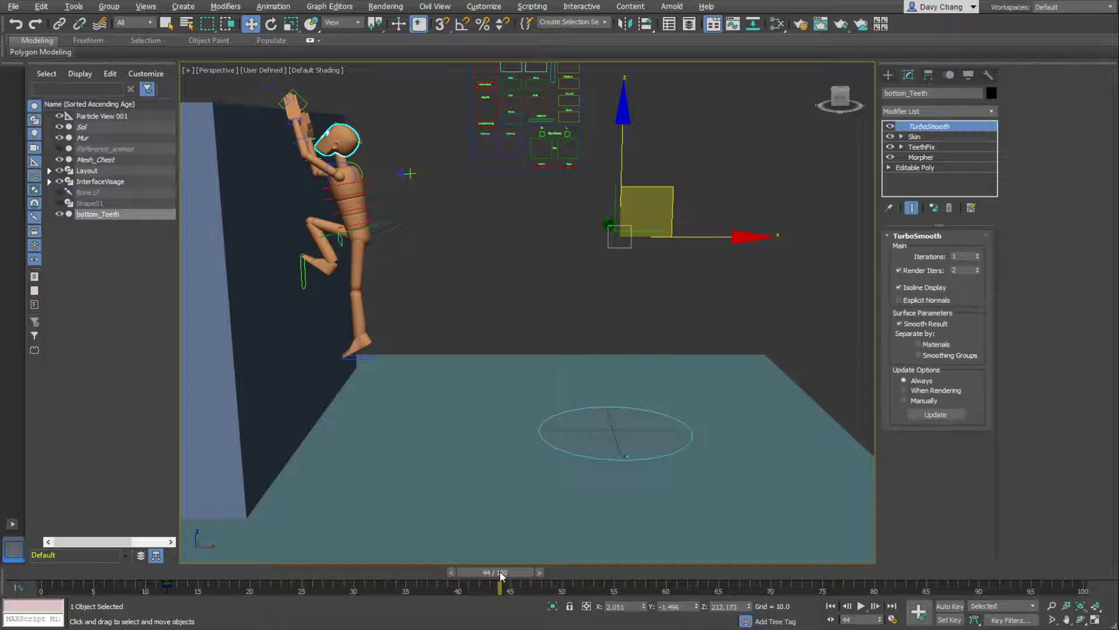
{"action": "left_click_drag", "start_coordinate": [500, 576], "coordinate": [27, 571]}
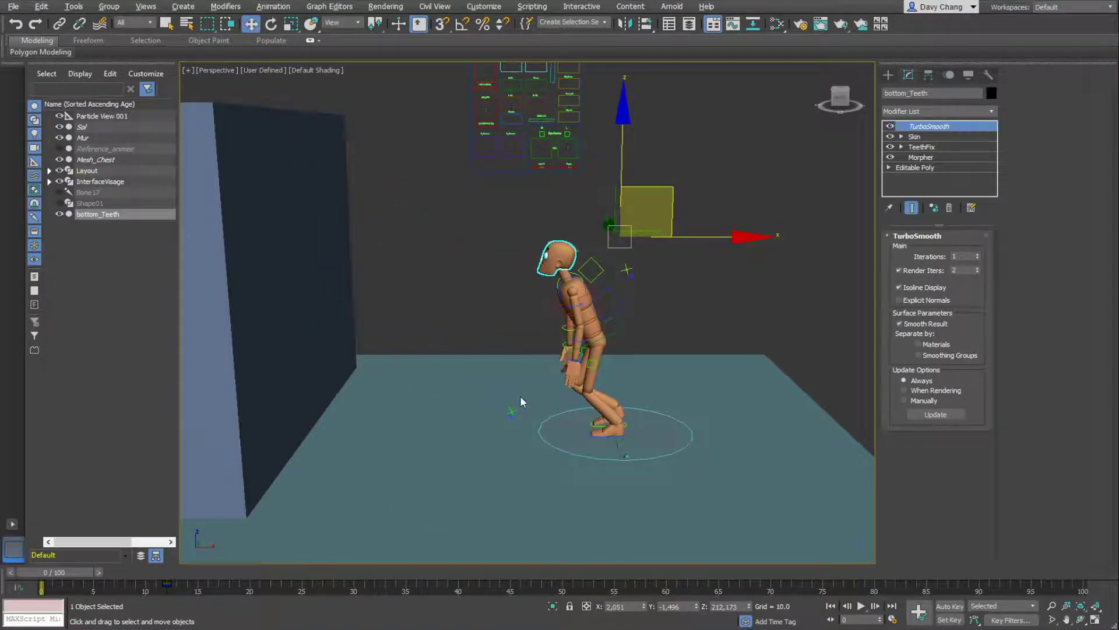
{"action": "key", "text": "/"}
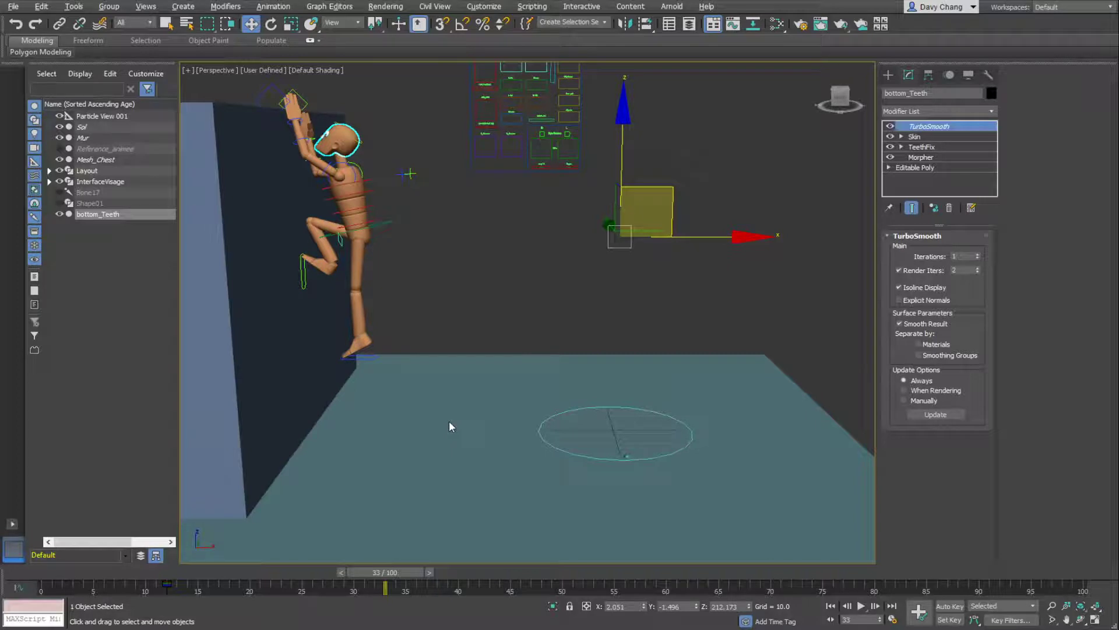
Jump back and forth between the first and last frames of the animation, ending on frame 0
{"action": "key", "text": "Home"}
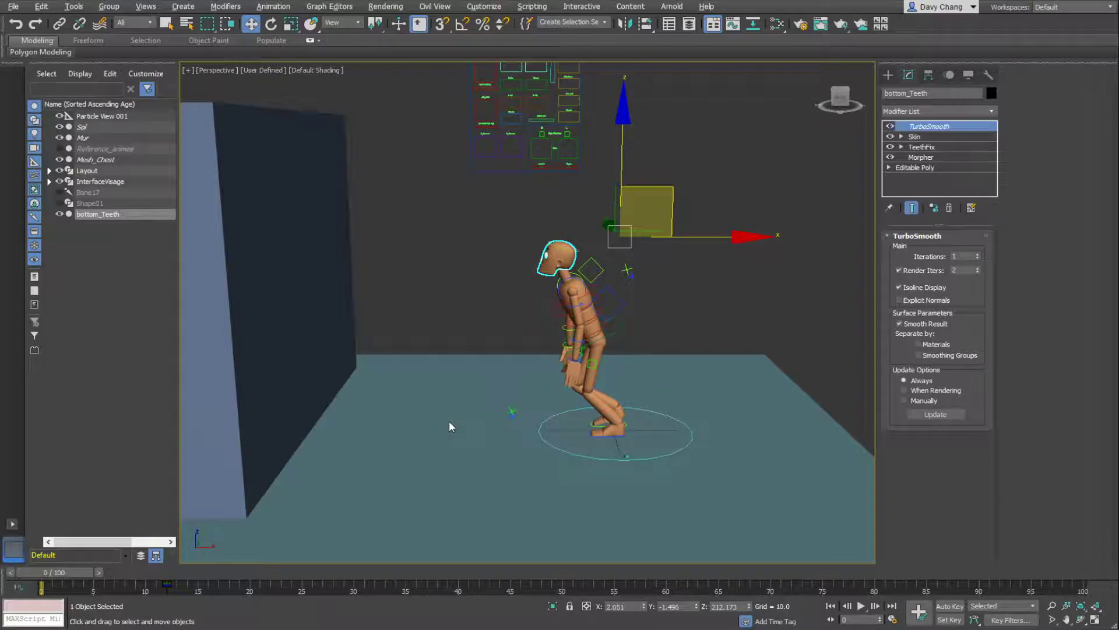
{"action": "key", "text": "End"}
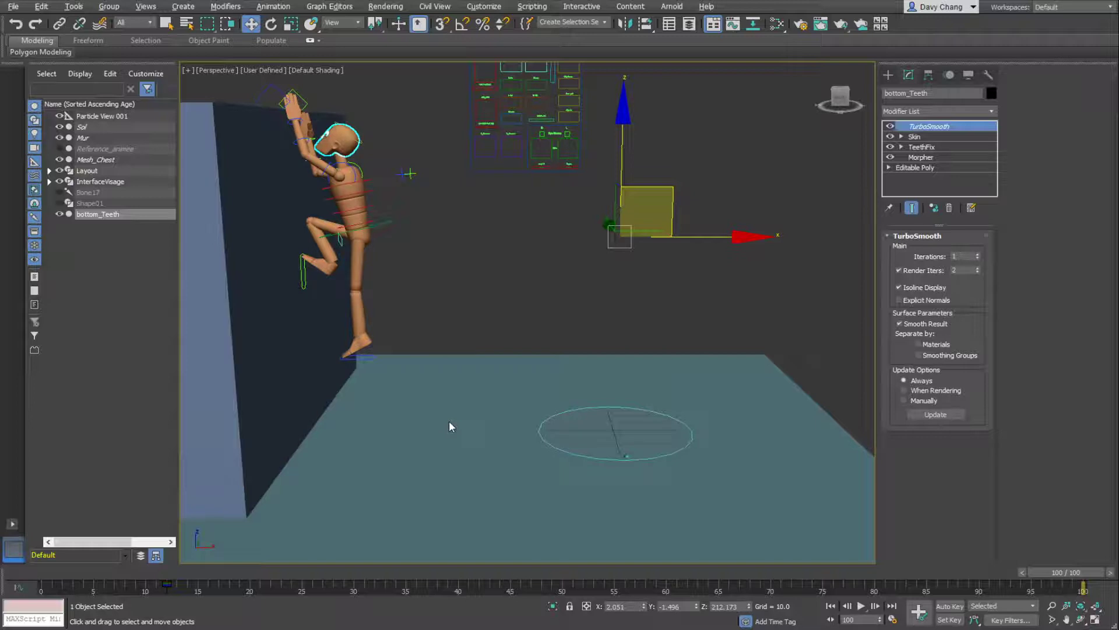
{"action": "key", "text": "Home"}
{"action": "key", "text": "End"}
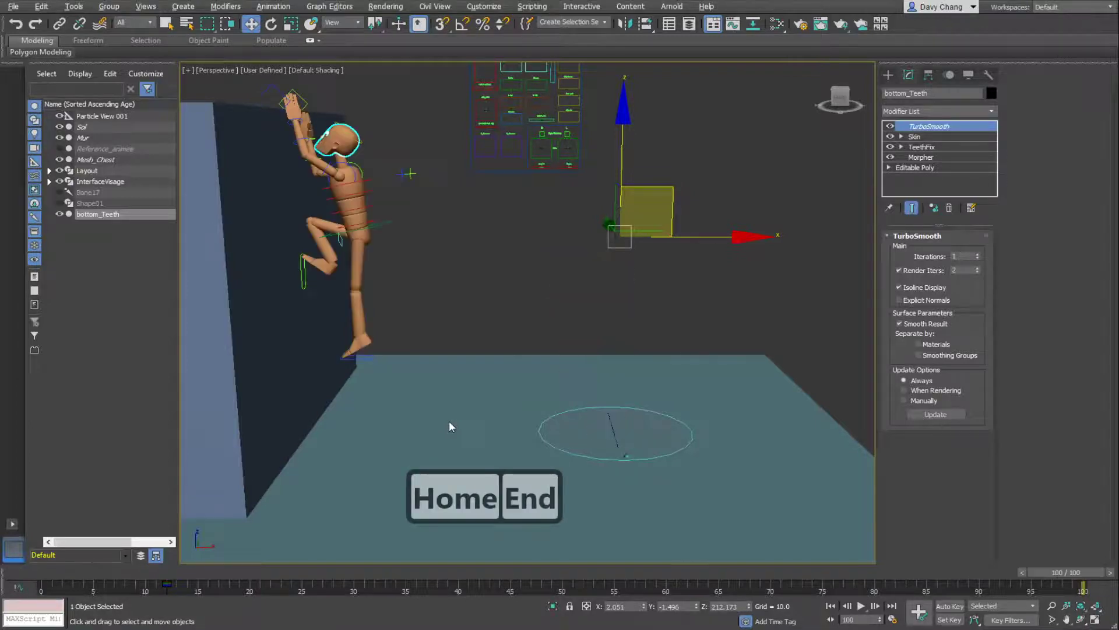
{"action": "key", "text": "Home"}
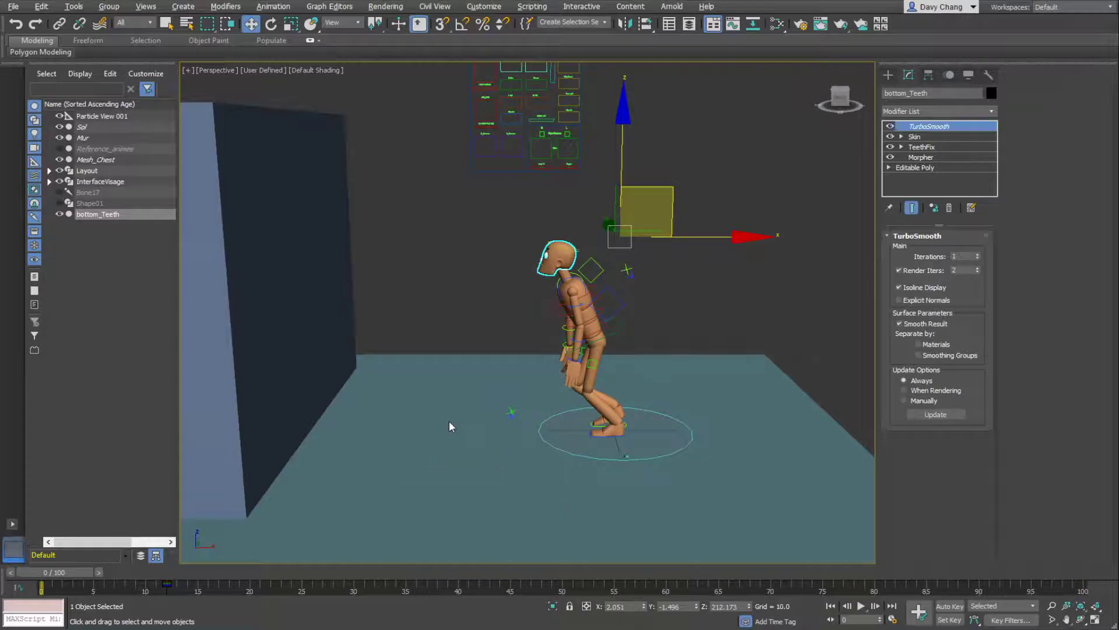
Play and stop the animation several times, returning to the first frame after each playback
{"action": "key", "text": "slash"}
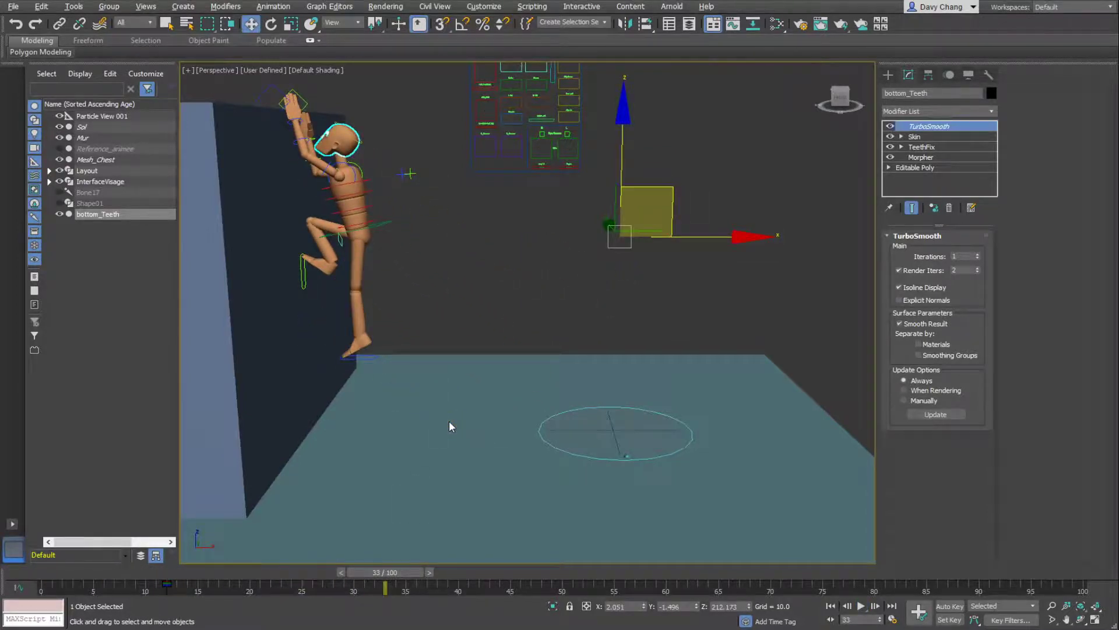
{"action": "key", "text": "Home"}
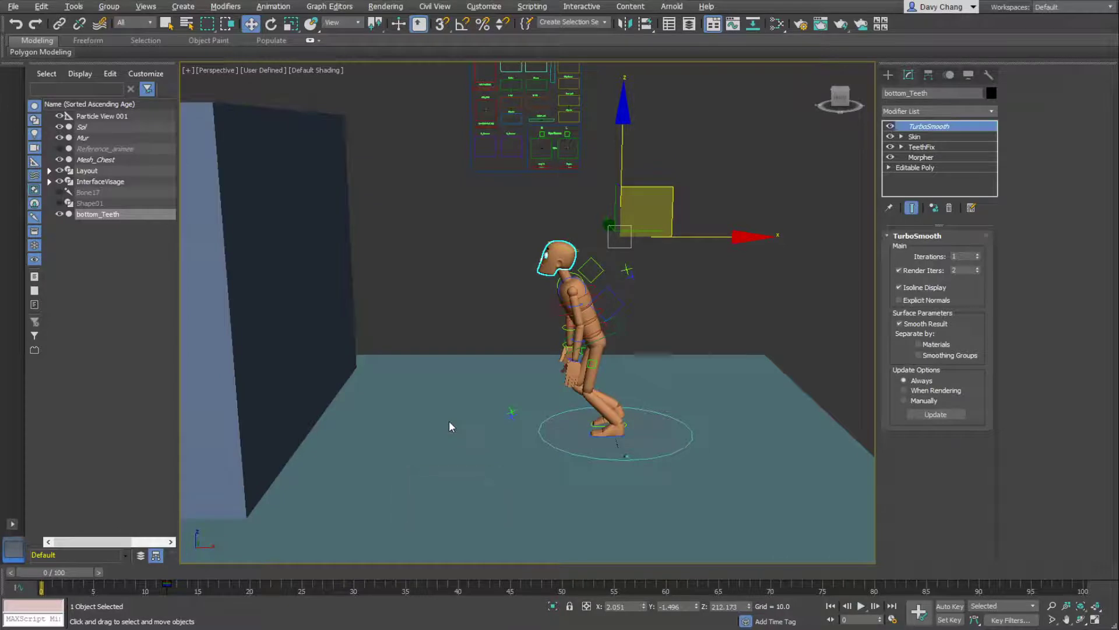
{"action": "key", "text": "slash"}
{"action": "key", "text": "slash"}
{"action": "key", "text": "Home"}
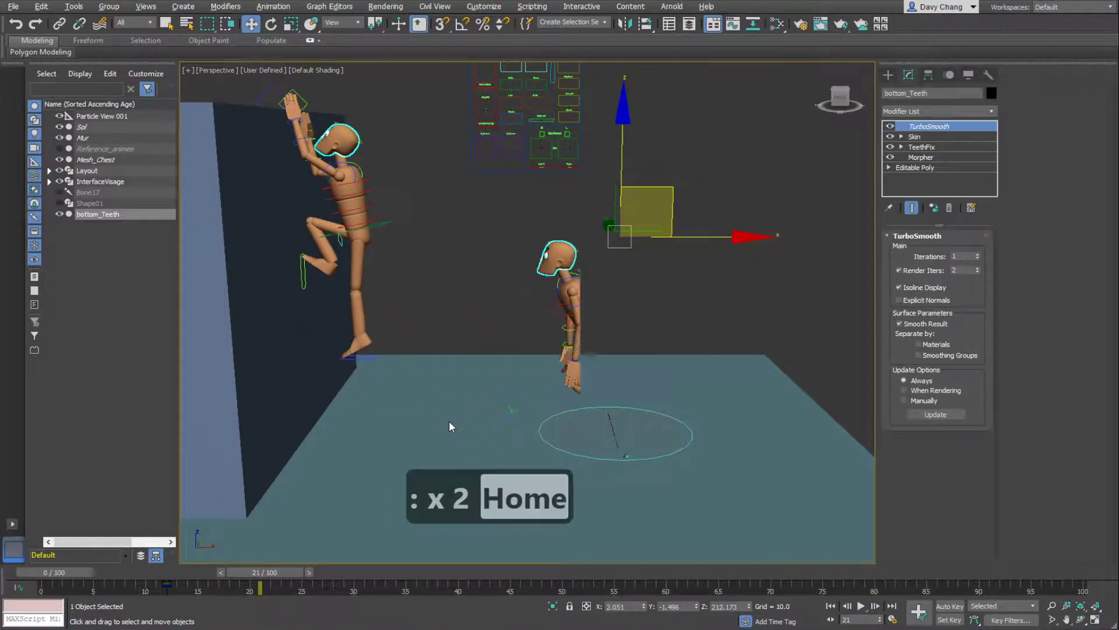
{"action": "key", "text": "slash"}
{"action": "key", "text": "slash"}
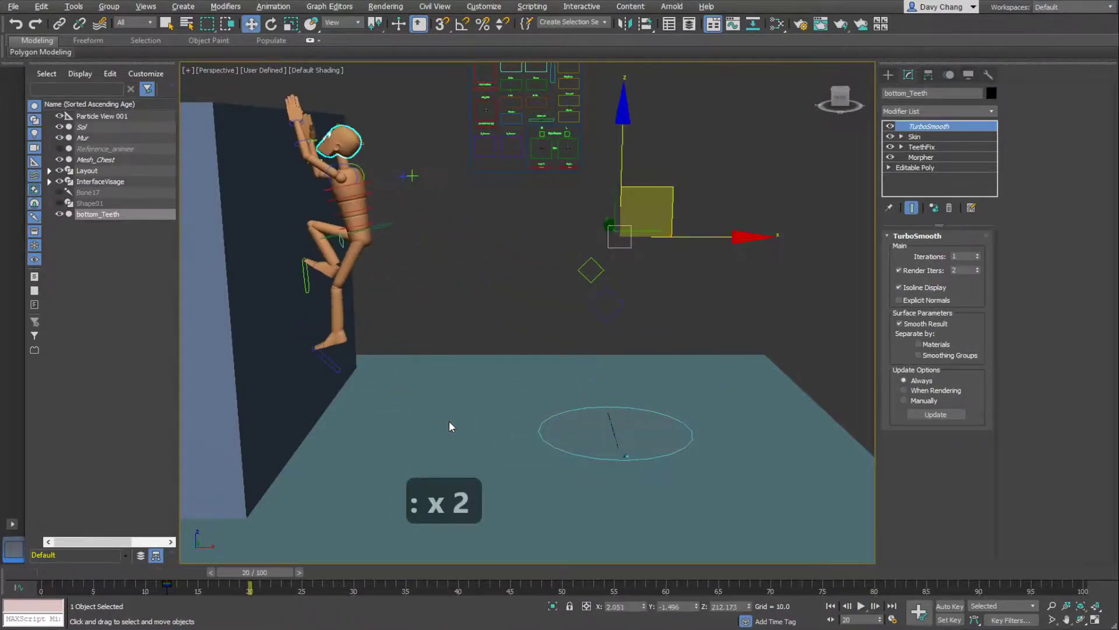
{"action": "key", "text": "Home"}
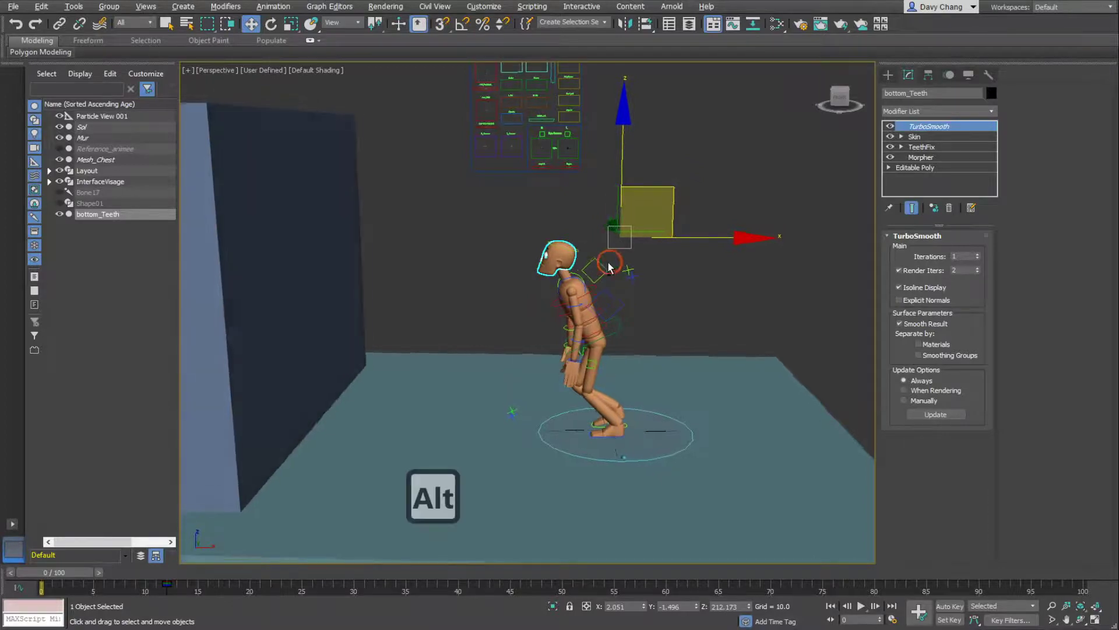
Select the left arm's IK hand parent control, followed by the left hand's FK control M_L_FK_hand
{"action": "middle_click_drag", "start_coordinate": [591, 259], "coordinate": [557, 262], "text": "alt"}
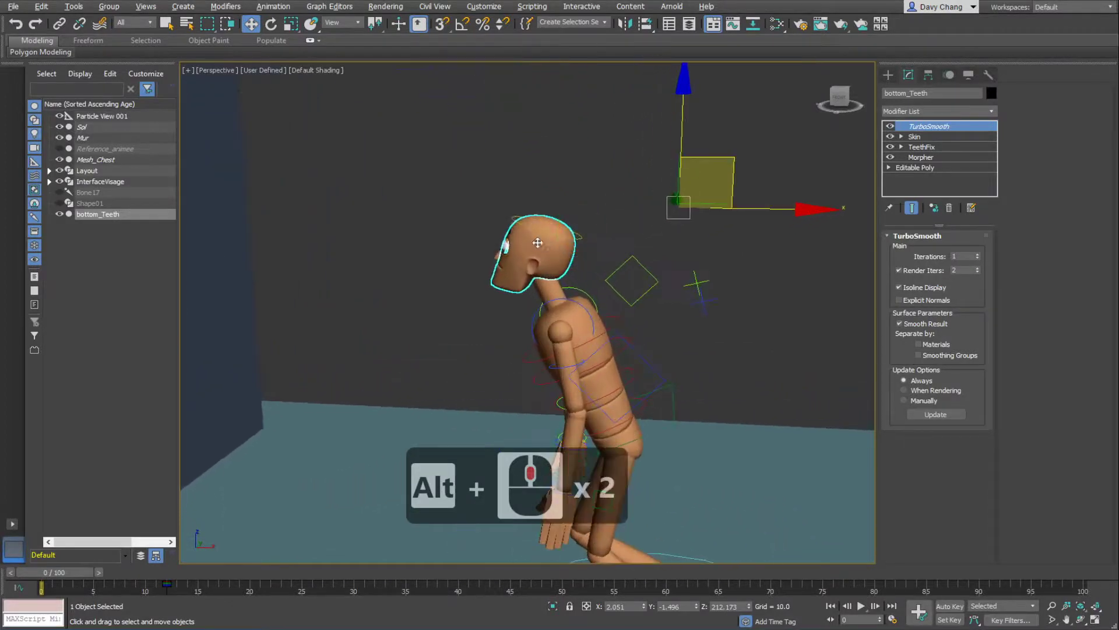
{"action": "scroll", "coordinate": [454, 222], "scroll_direction": "down", "scroll_amount": 3}
{"action": "middle_click_drag", "start_coordinate": [420, 261], "coordinate": [493, 248], "text": "alt"}
{"action": "scroll", "coordinate": [452, 270], "scroll_direction": "down", "scroll_amount": 1}
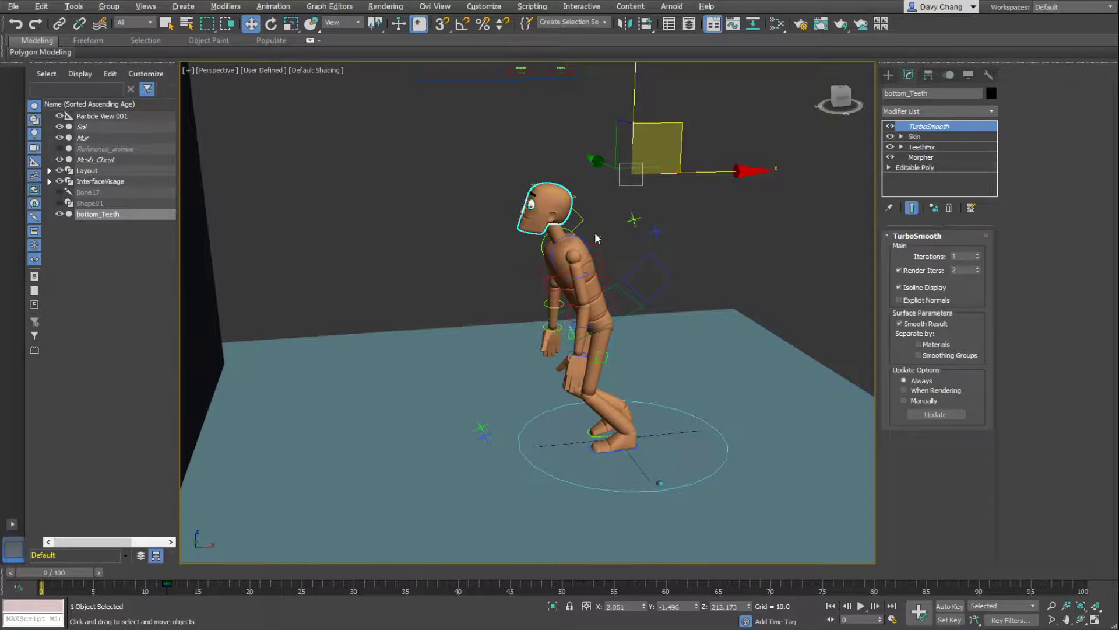
{"action": "left_click", "coordinate": [639, 264]}
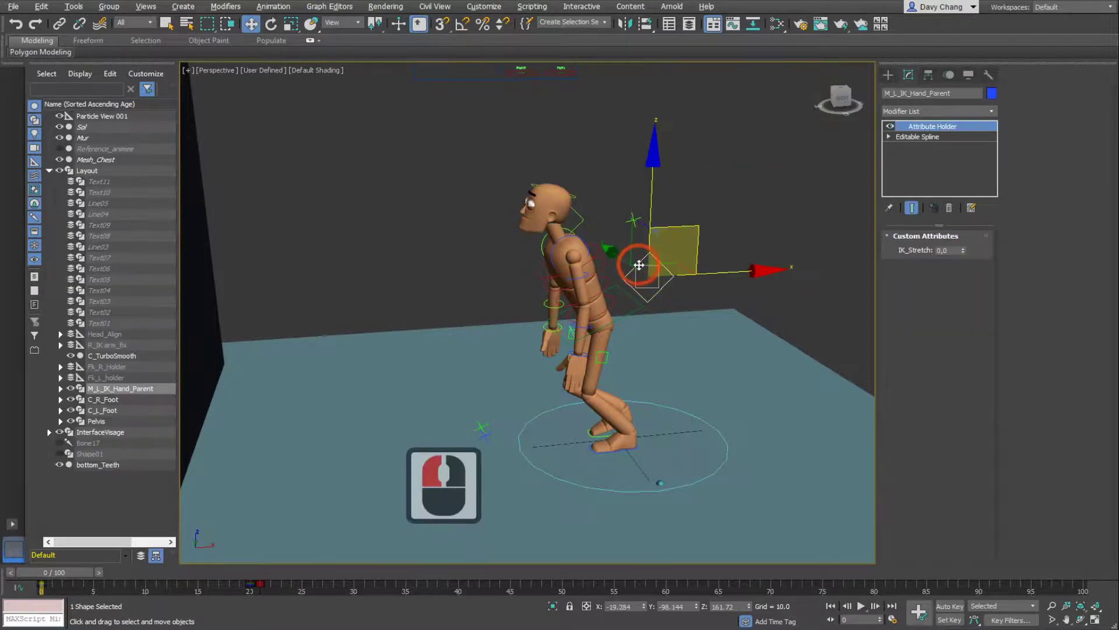
{"action": "left_click", "coordinate": [576, 354]}
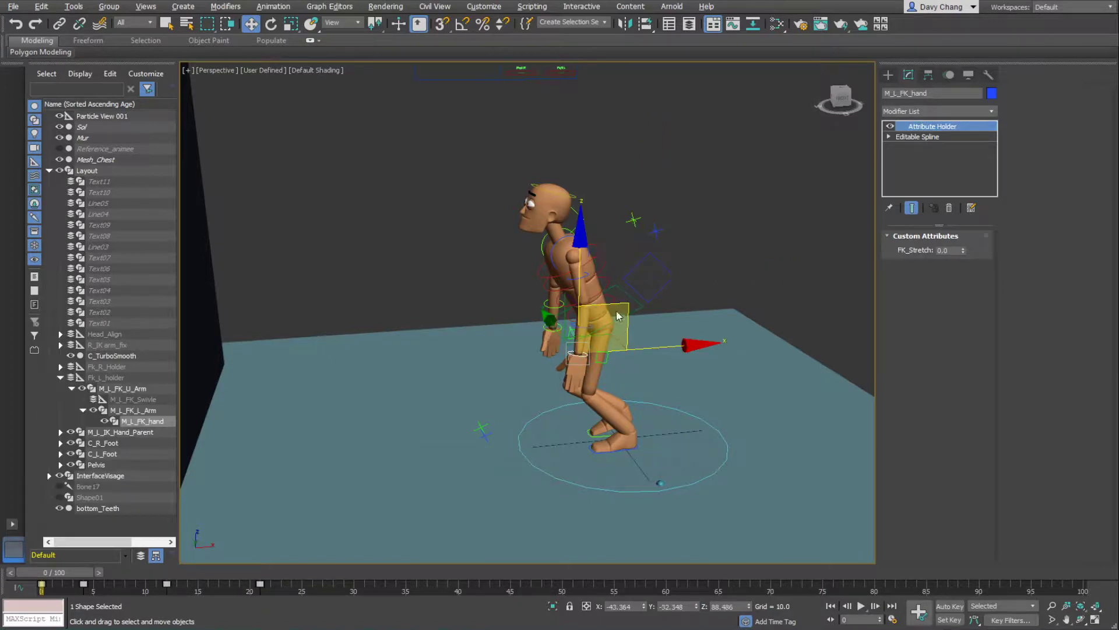
{"action": "left_click", "coordinate": [585, 349]}
{"action": "scroll", "coordinate": [588, 348], "scroll_direction": "up", "scroll_amount": 2}
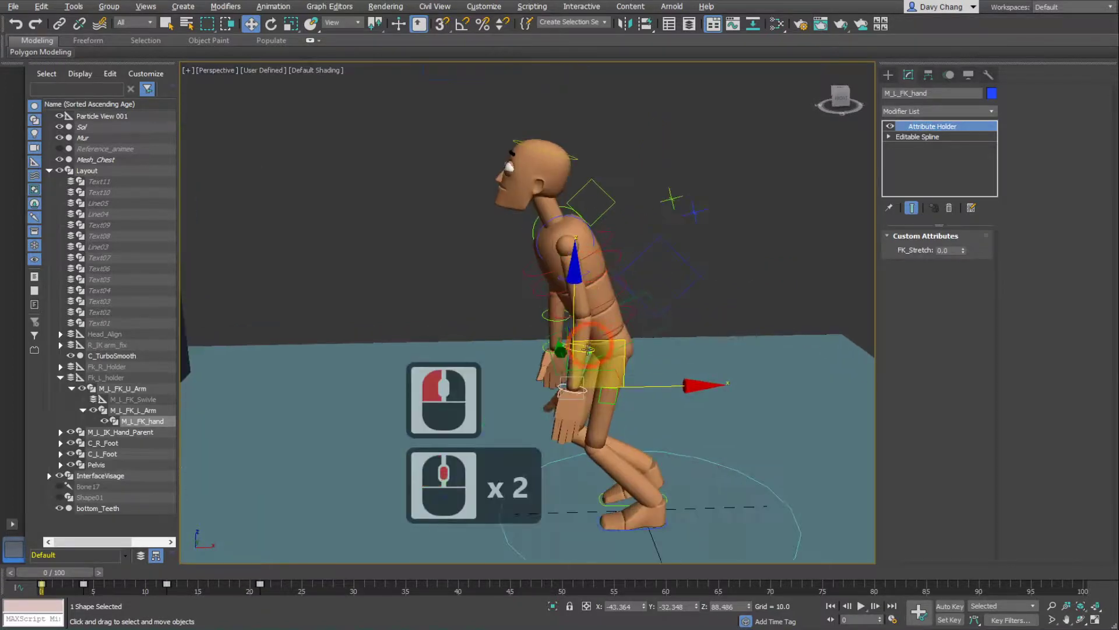
Rotate the character's left hand about the wrist at frame 0 until it points roughly horizontally toward the wall
{"action": "middle_click_drag", "start_coordinate": [568, 349], "coordinate": [548, 260], "text": "alt"}
{"action": "scroll", "coordinate": [559, 327], "scroll_direction": "up", "scroll_amount": 1}
{"action": "middle_click_drag", "start_coordinate": [439, 260], "coordinate": [512, 257], "text": "alt"}
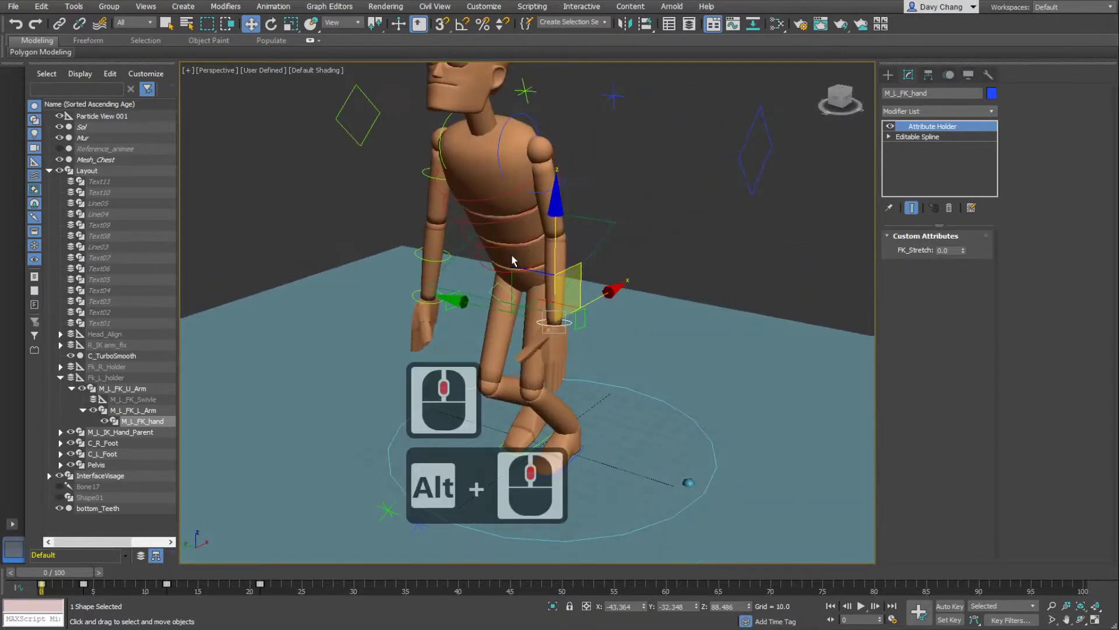
{"action": "key", "text": "e"}
{"action": "middle_click_drag", "start_coordinate": [590, 257], "coordinate": [493, 271], "text": "alt"}
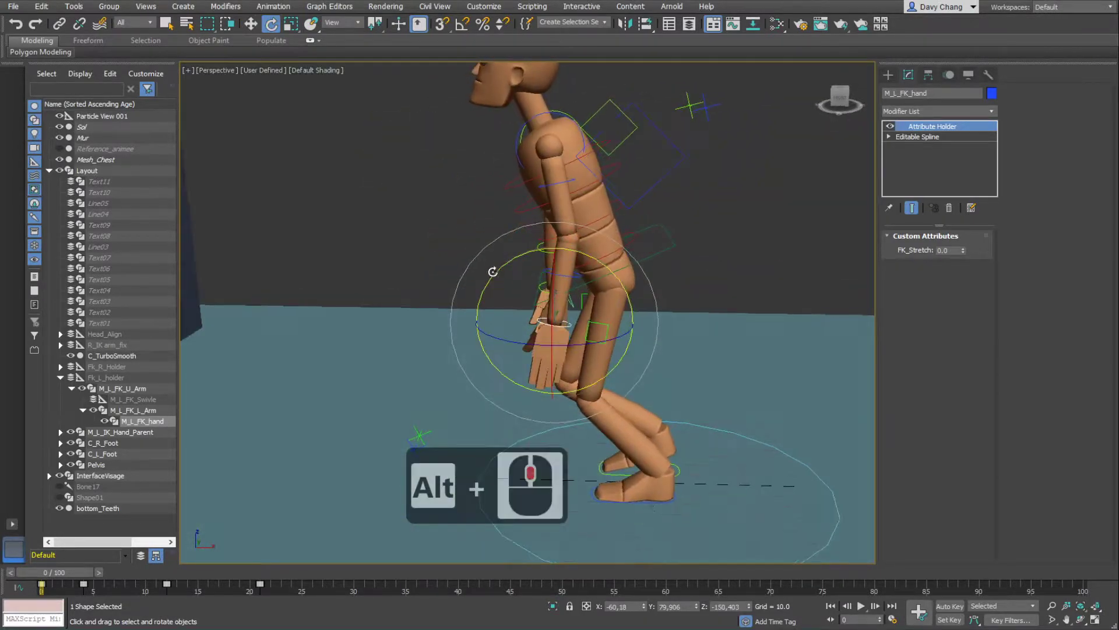
{"action": "left_click_drag", "start_coordinate": [493, 271], "coordinate": [601, 244]}
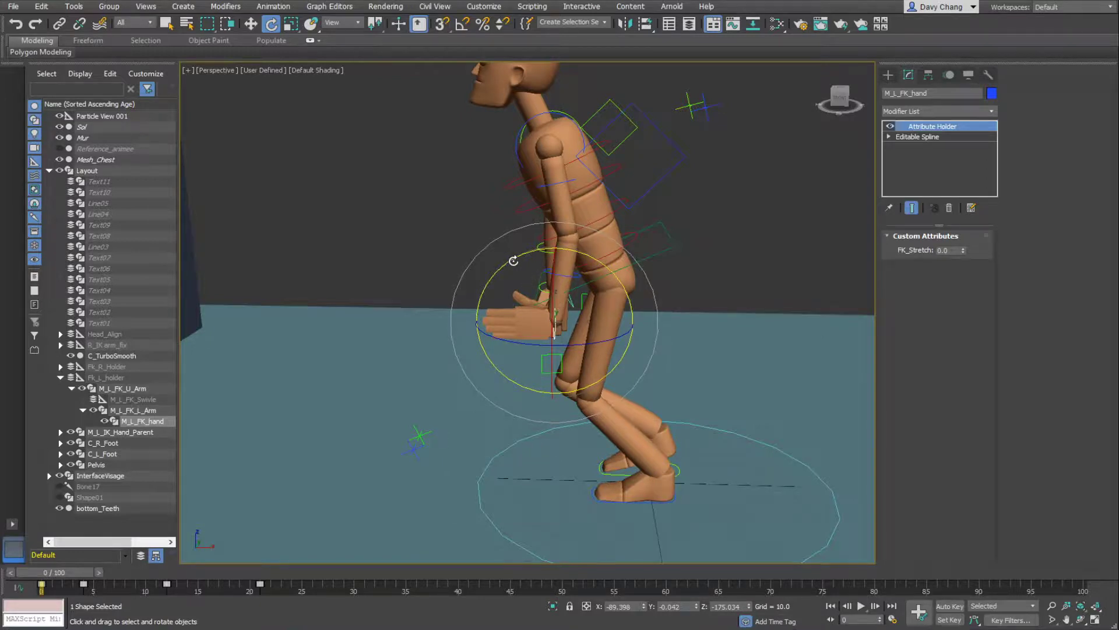
Set a key for the left hand at frame 0, and undo both the key and the hand rotation
{"action": "key", "text": "k"}
{"action": "key", "text": "ctrl"}
{"action": "key", "text": "ctrl+z"}
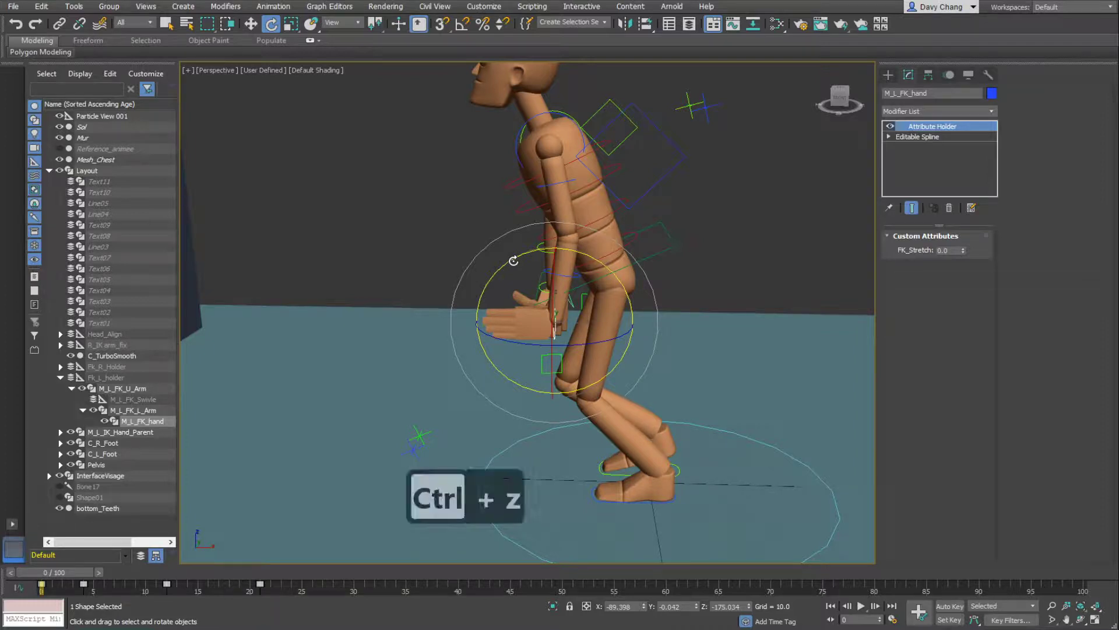
{"action": "key", "text": "ctrl+z"}
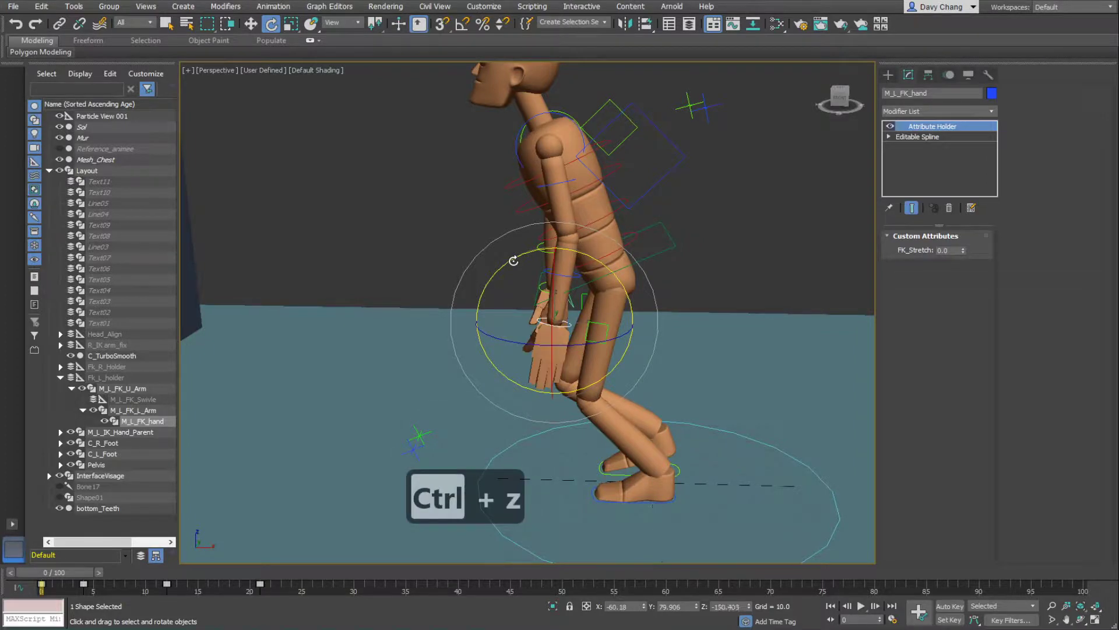
Turn on Auto Key mode, and play and stop the animation in short bursts up to frame 11
{"action": "middle_click_drag", "start_coordinate": [449, 257], "coordinate": [467, 337], "text": "alt"}
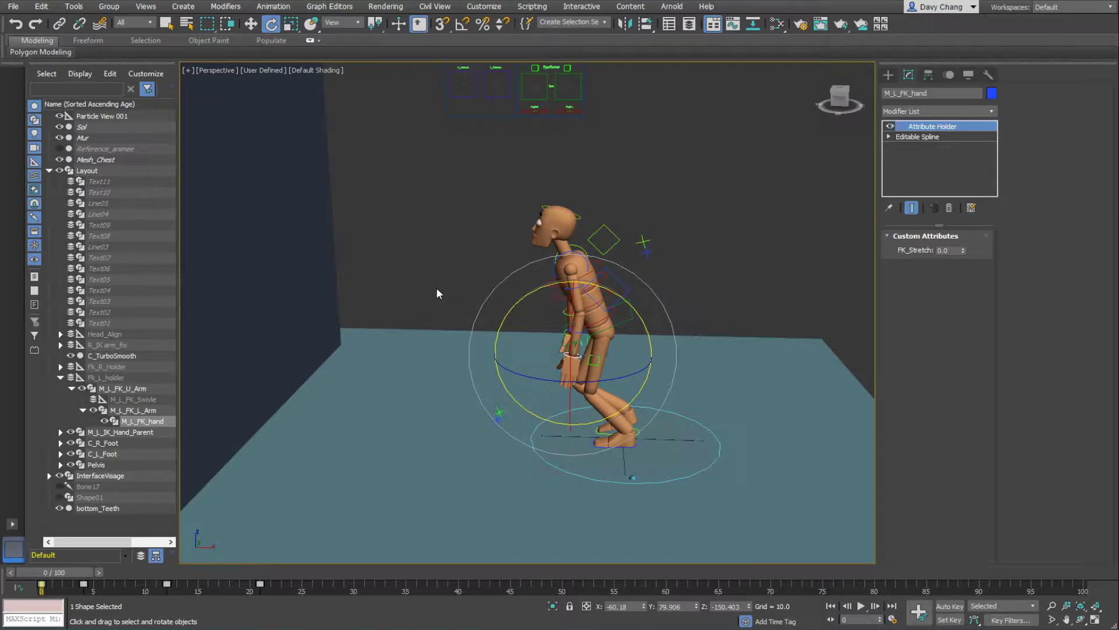
{"action": "key", "text": "n"}
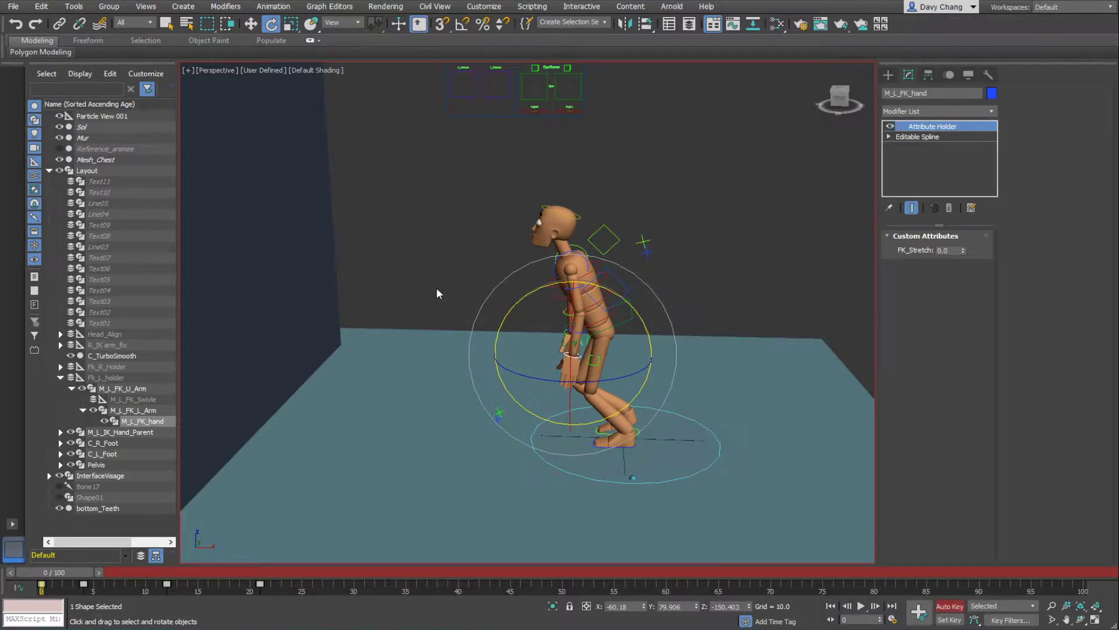
{"action": "key", "text": "End"}
{"action": "key", "text": "semicolon"}
{"action": "key", "text": "semicolon"}
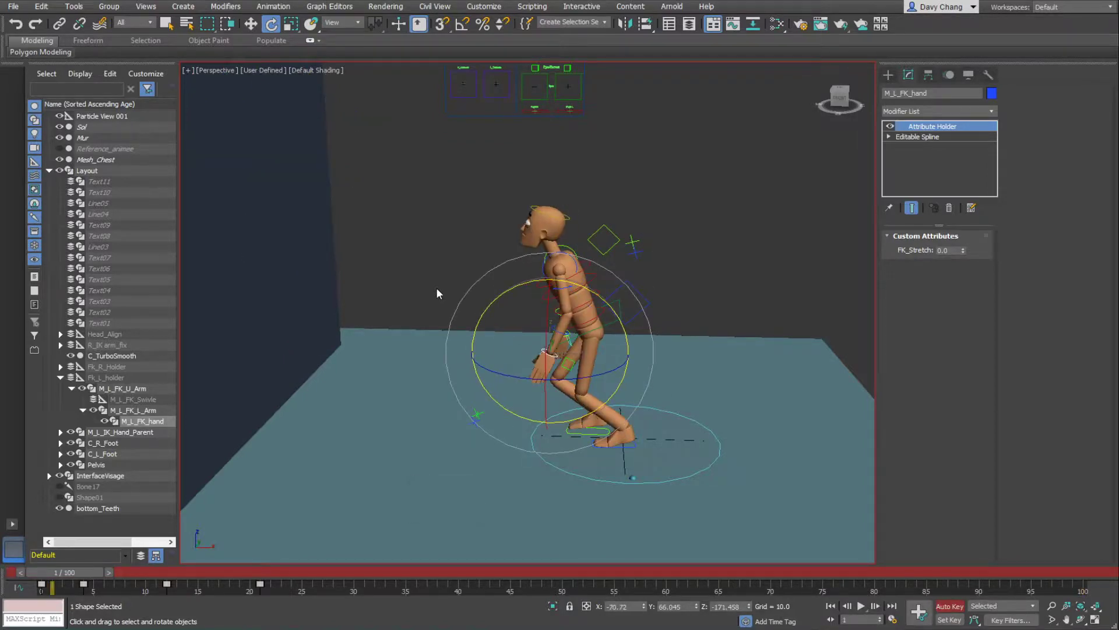
{"action": "key", "text": "colon"}
{"action": "key", "text": "colon"}
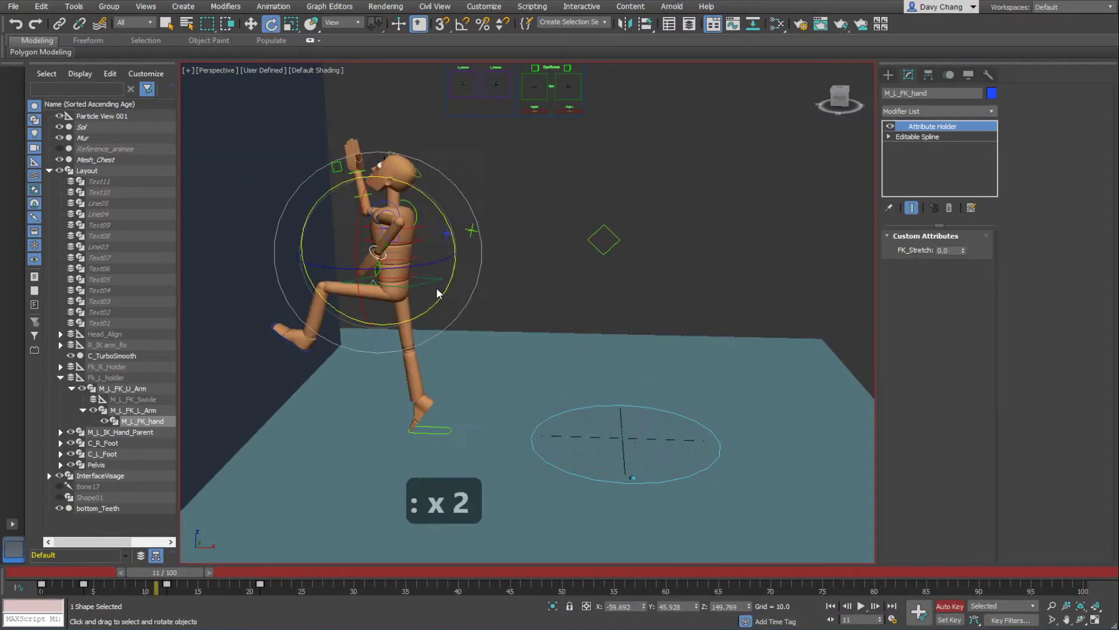
Jump to the first frame, the last frame and back to frame 0, and activate the Move tool
{"action": "key", "text": "Home"}
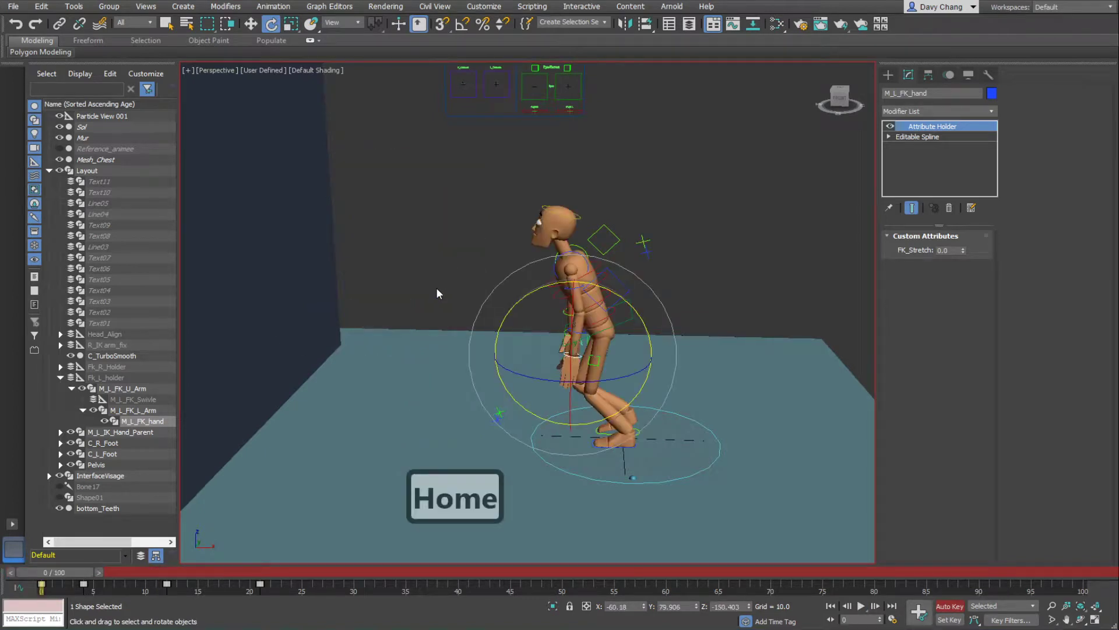
{"action": "key", "text": "End"}
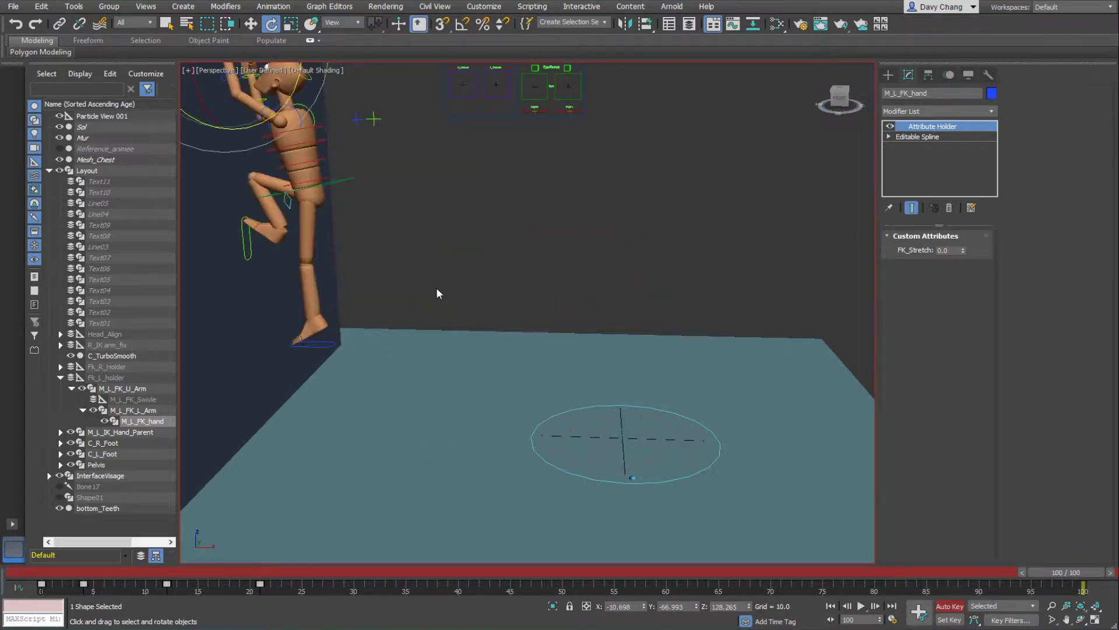
{"action": "key", "text": "Home"}
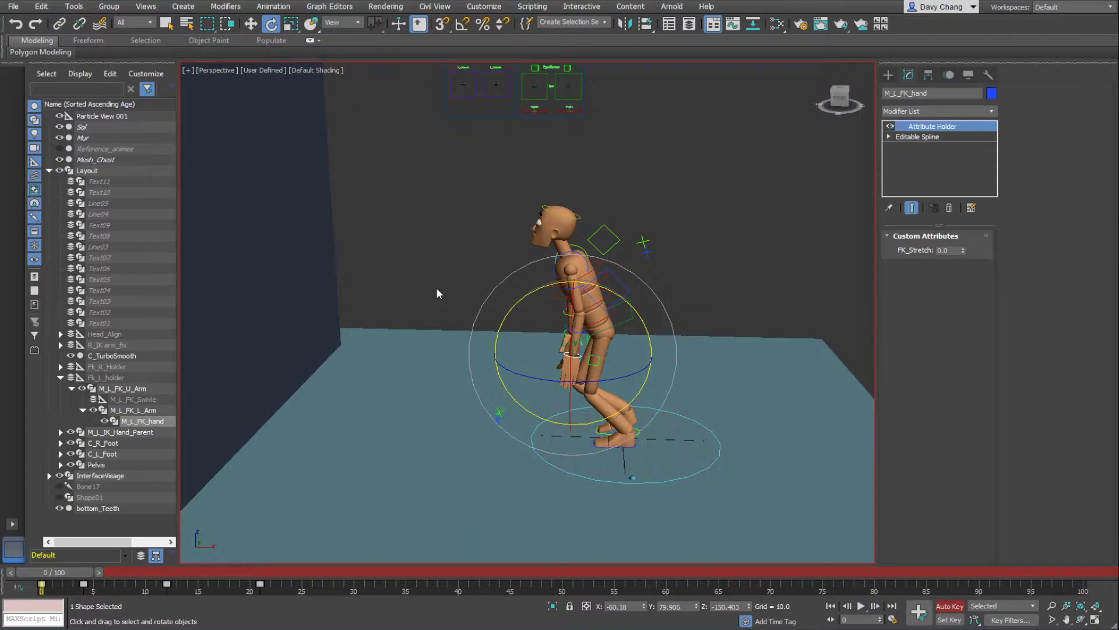
{"action": "middle_click_drag", "start_coordinate": [420, 277], "coordinate": [498, 289], "text": "alt"}
{"action": "key", "text": "w"}
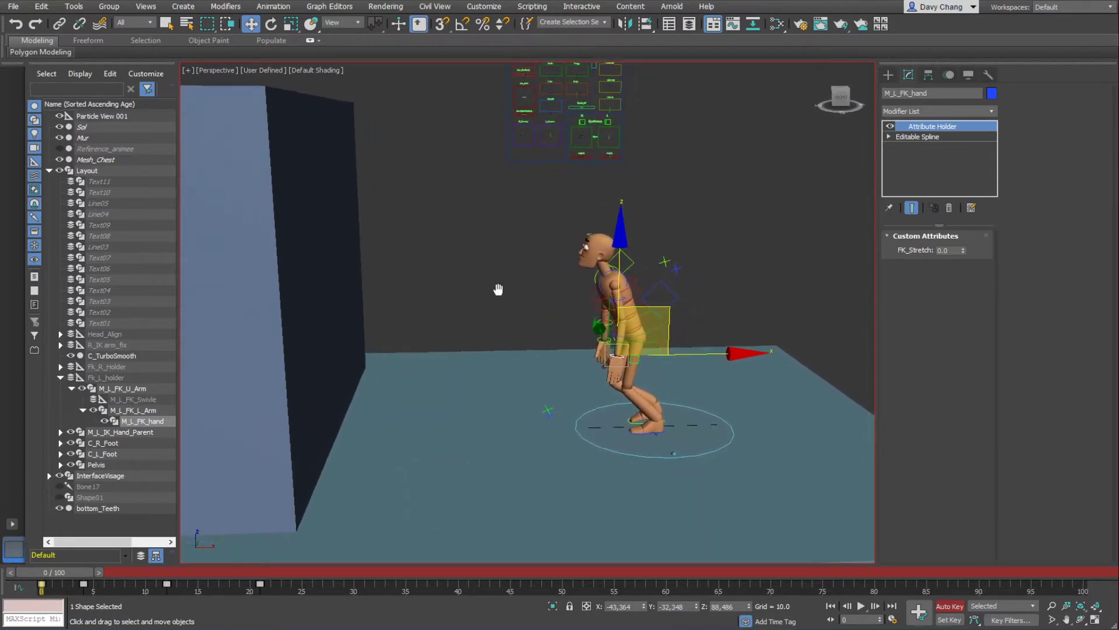